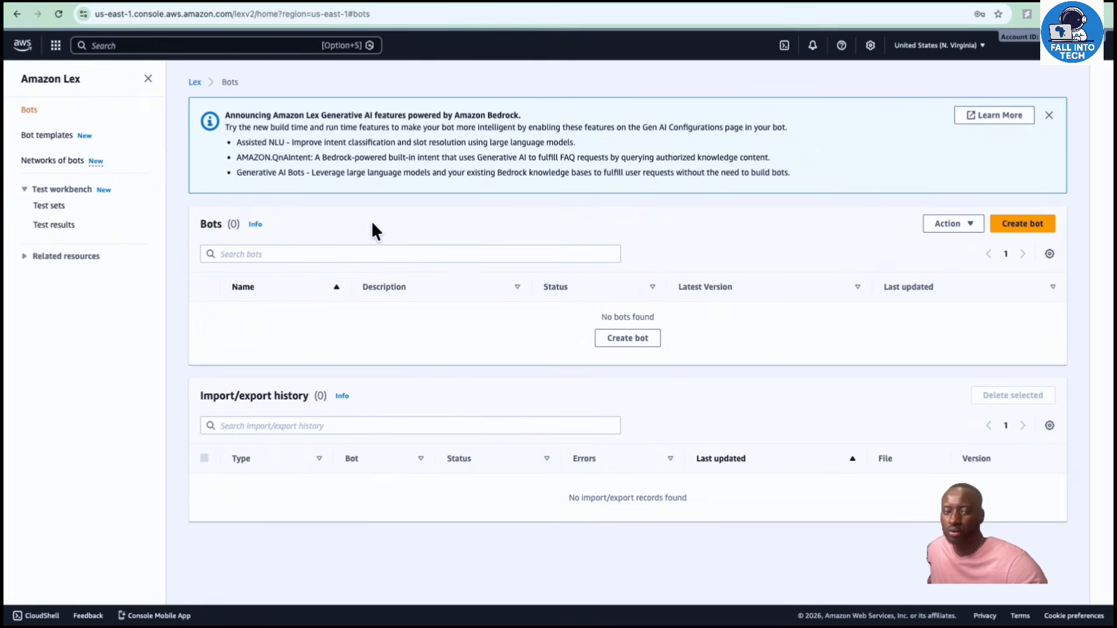
Step: Start creating a blank Lex bot with the traditional method and name it FITBankBot
{"action": "left_click", "coordinate": [1022, 227]}
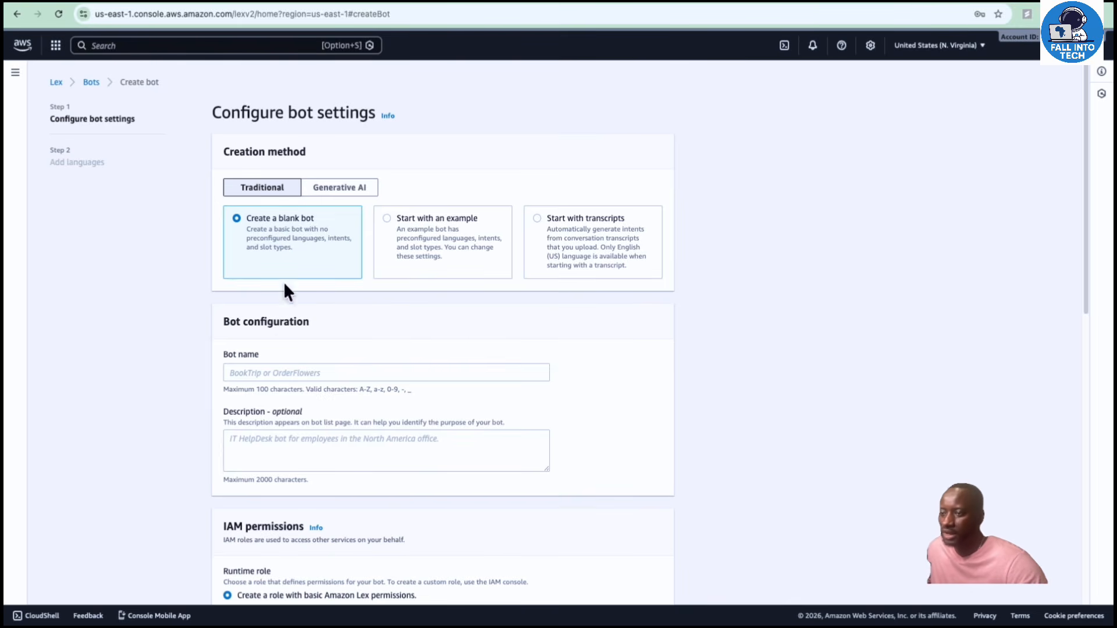
{"action": "scroll", "coordinate": [278, 334], "scroll_direction": "down", "scroll_amount": 1}
{"action": "left_click", "coordinate": [277, 361]}
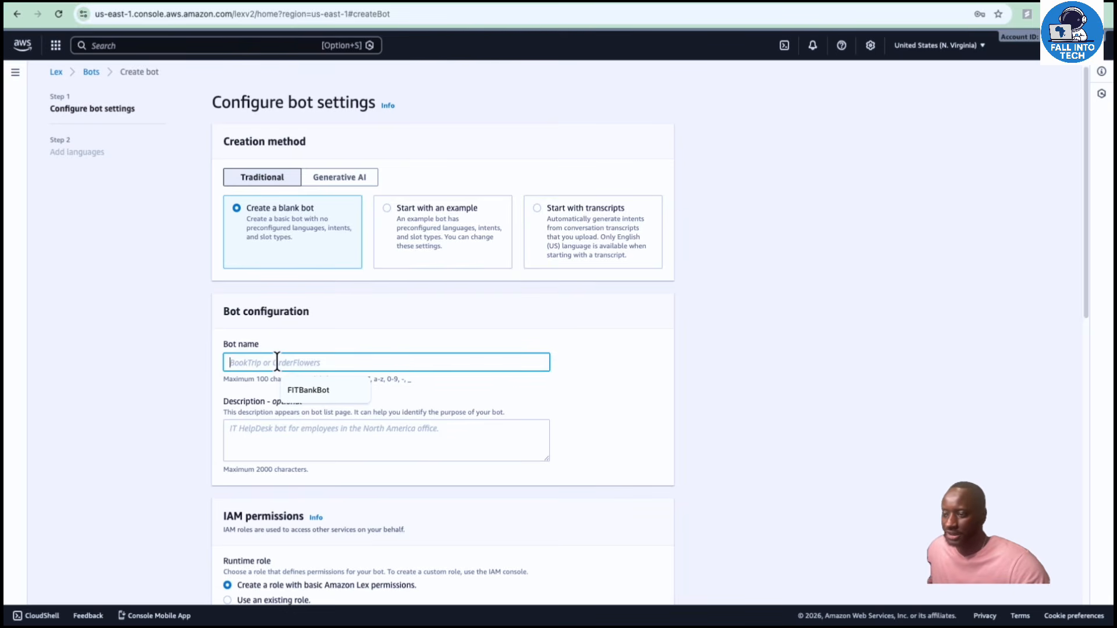
{"action": "left_click", "coordinate": [316, 393]}
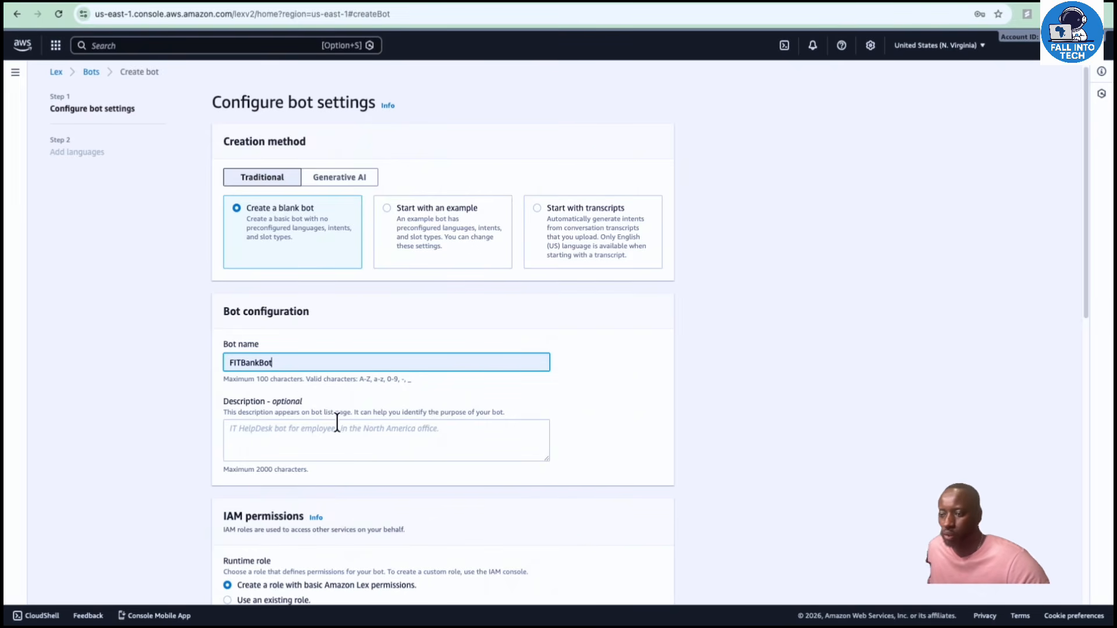
Step: Enter the bot description "This banking bot will help customers check their balance and transfer funds."
{"action": "scroll", "coordinate": [296, 390], "scroll_direction": "down", "scroll_amount": 2}
{"action": "left_click", "coordinate": [280, 381]}
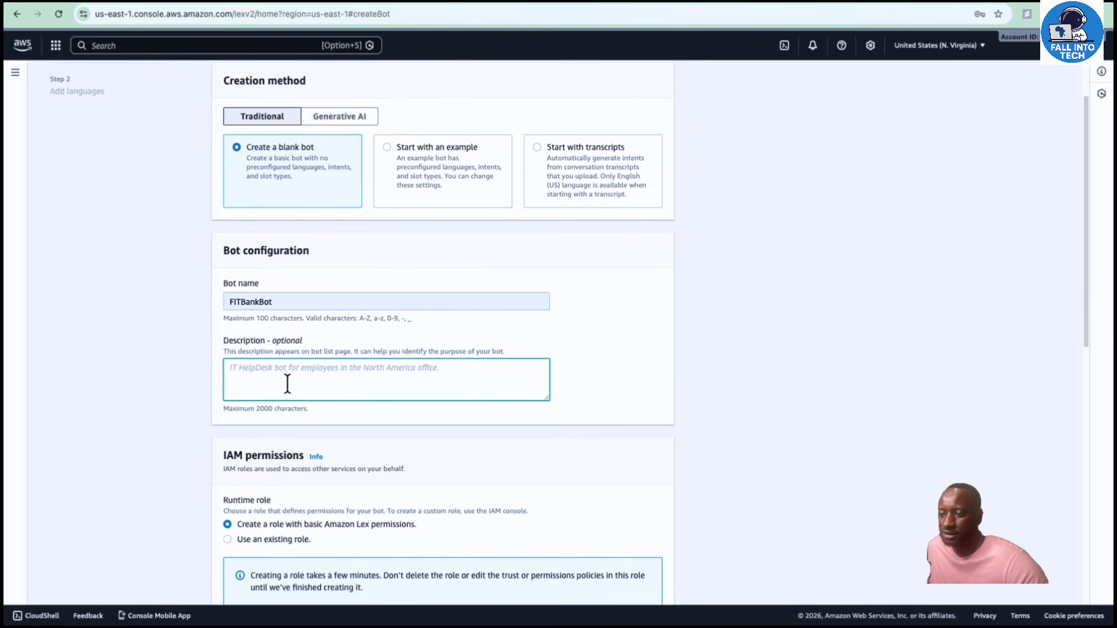
{"action": "key", "text": "super+Tab"}
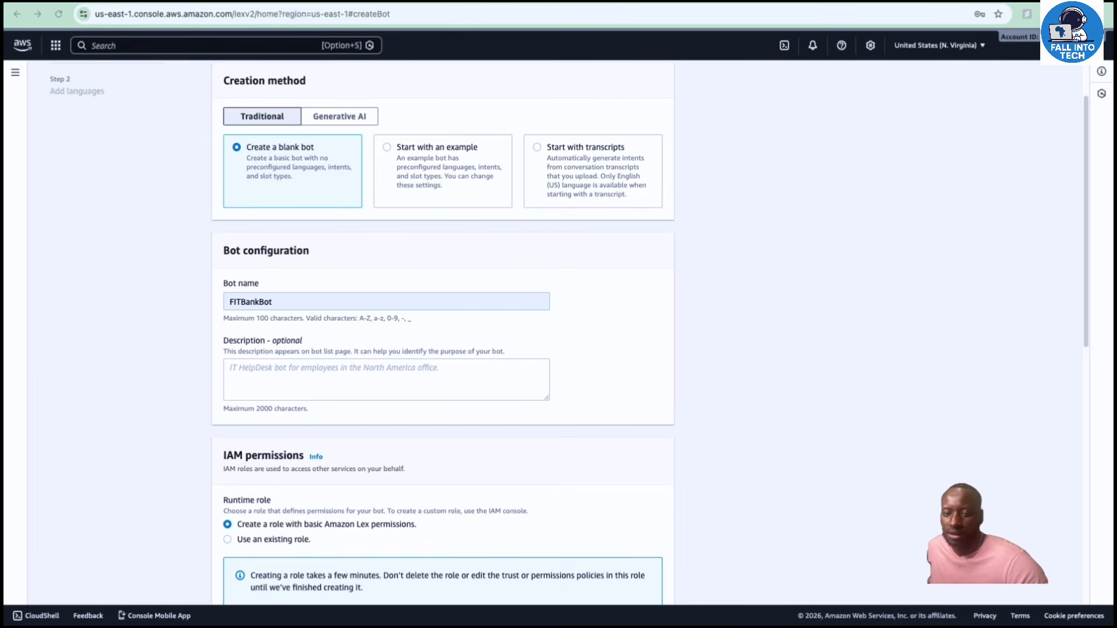
{"action": "left_click", "coordinate": [242, 384]}
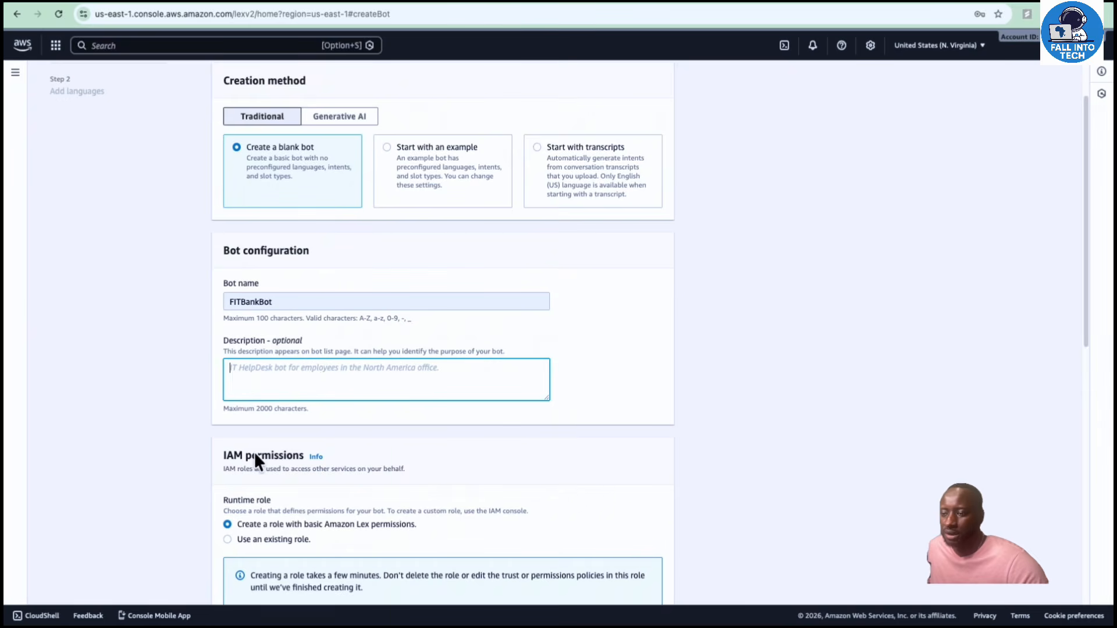
{"action": "type", "text": "This banking bot will help customers check their "}
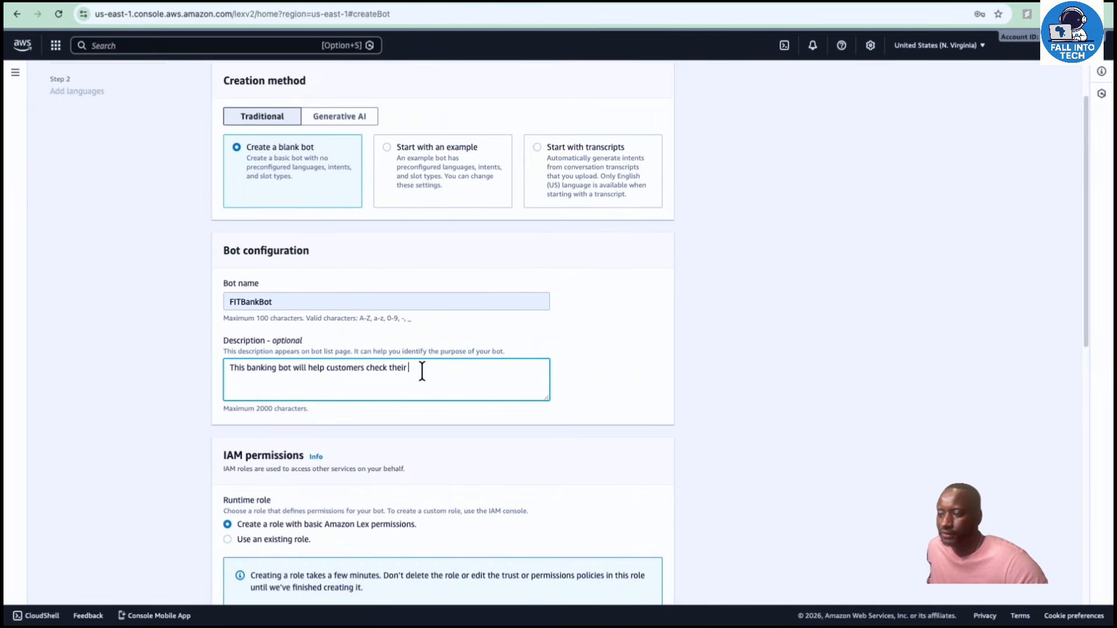
{"action": "type", "text": "balance and transfer"}
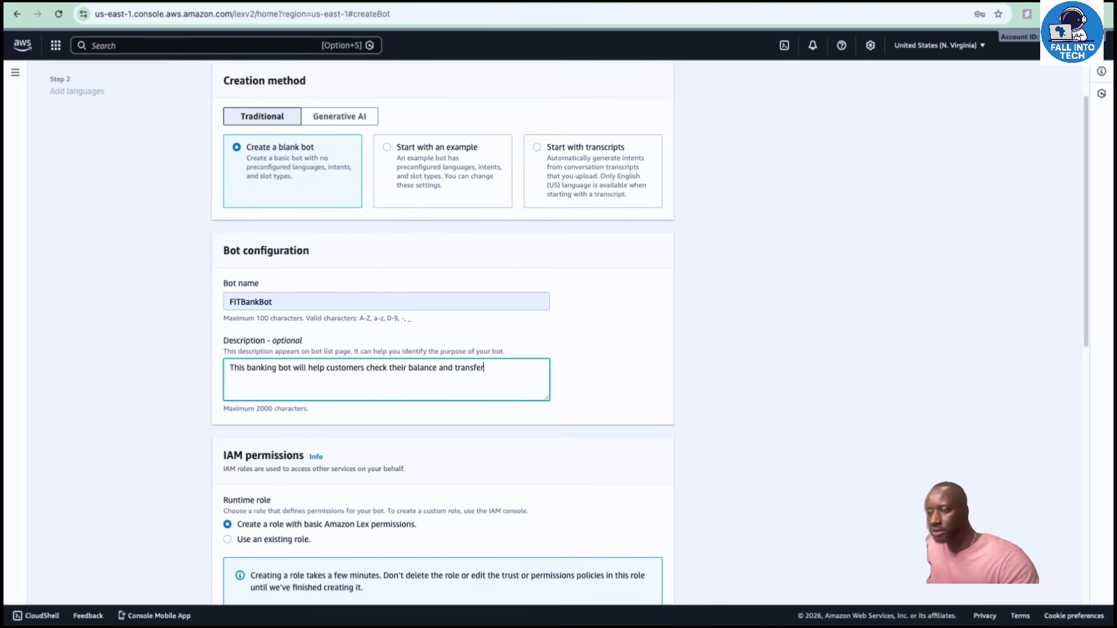
{"action": "type", "text": " funds."}
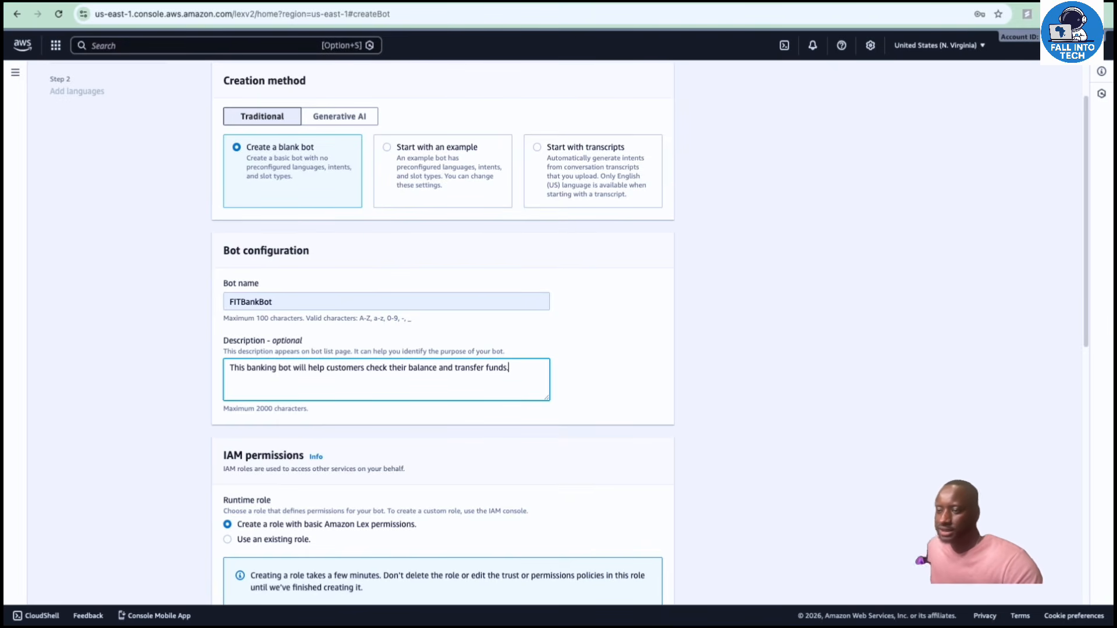
Step: Keep the default IAM role, error logging, COPPA and session timeout settings and proceed to the language configuration
{"action": "scroll", "coordinate": [416, 393], "scroll_direction": "down", "scroll_amount": 1}
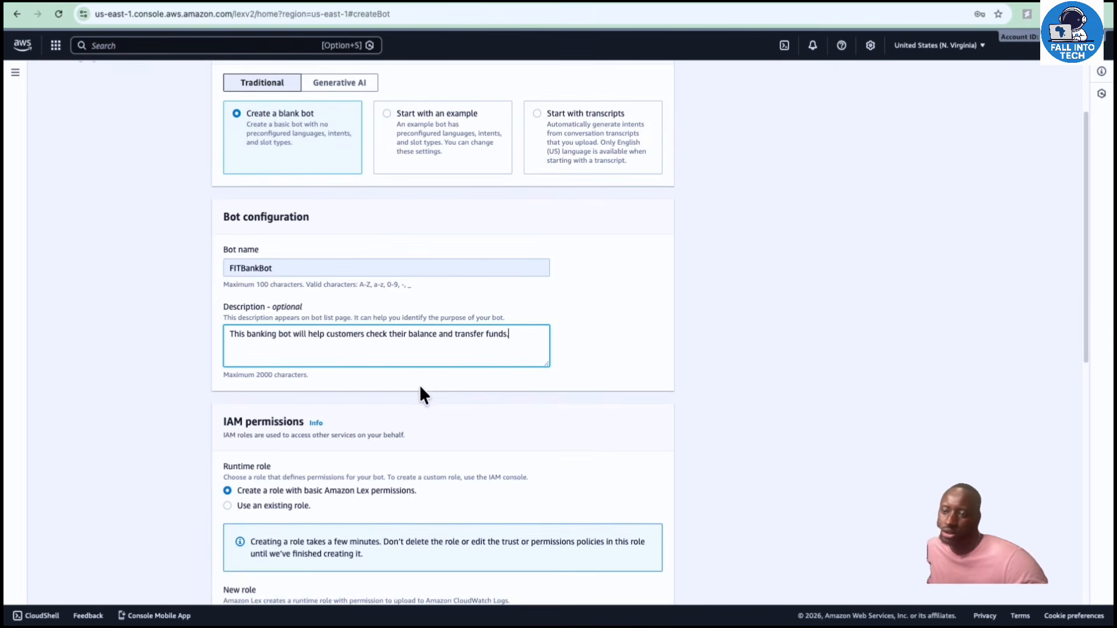
{"action": "scroll", "coordinate": [423, 365], "scroll_direction": "down", "scroll_amount": 1}
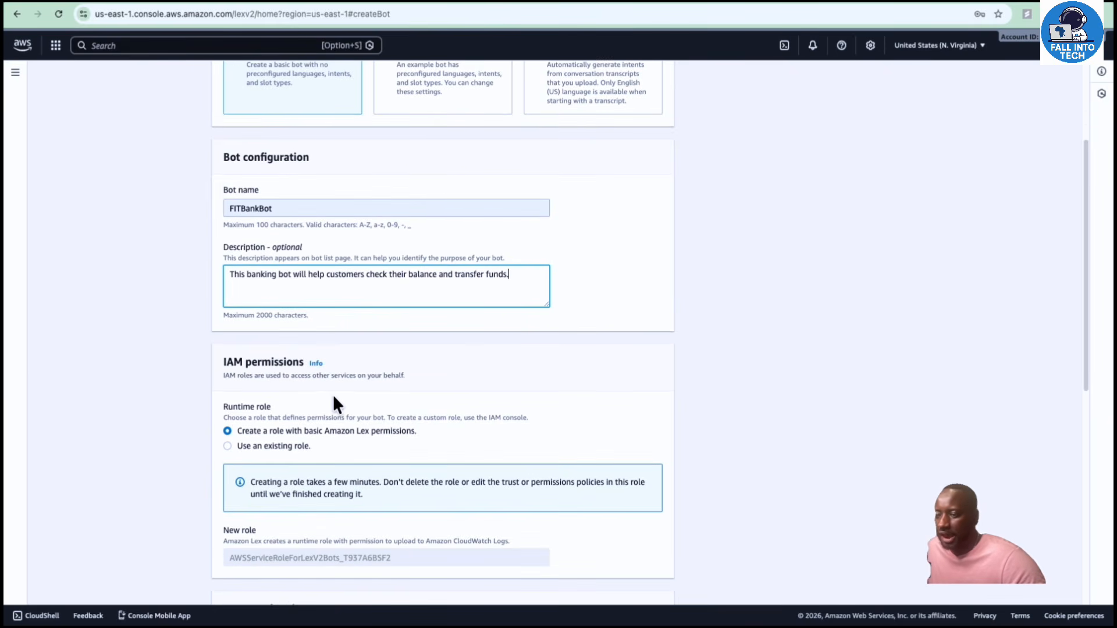
{"action": "scroll", "coordinate": [334, 404], "scroll_direction": "down", "scroll_amount": 3}
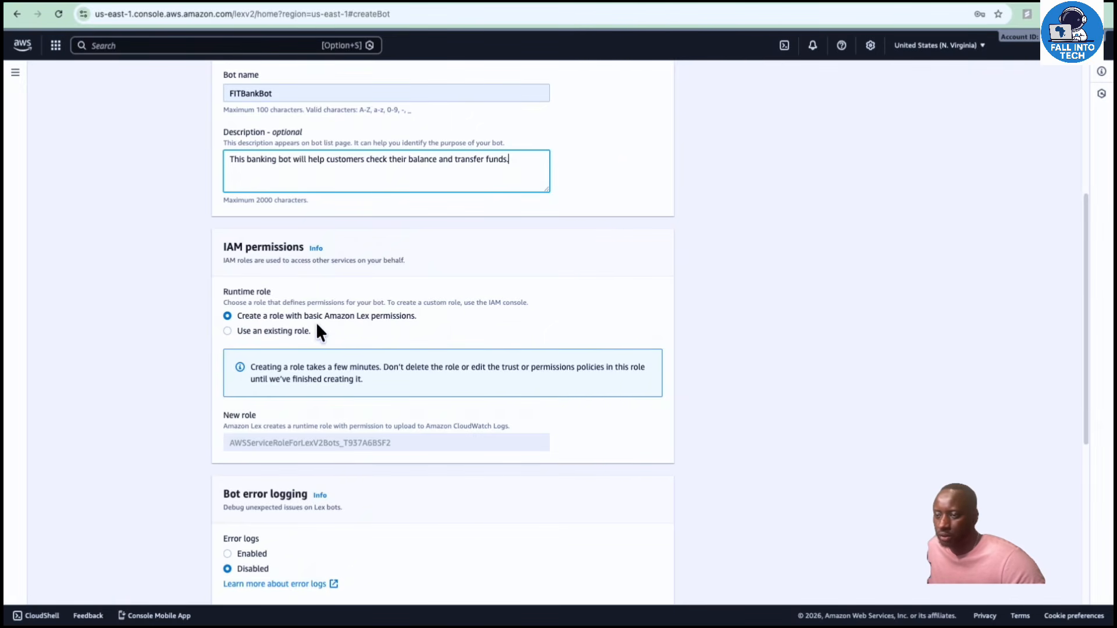
{"action": "scroll", "coordinate": [388, 334], "scroll_direction": "down", "scroll_amount": 1}
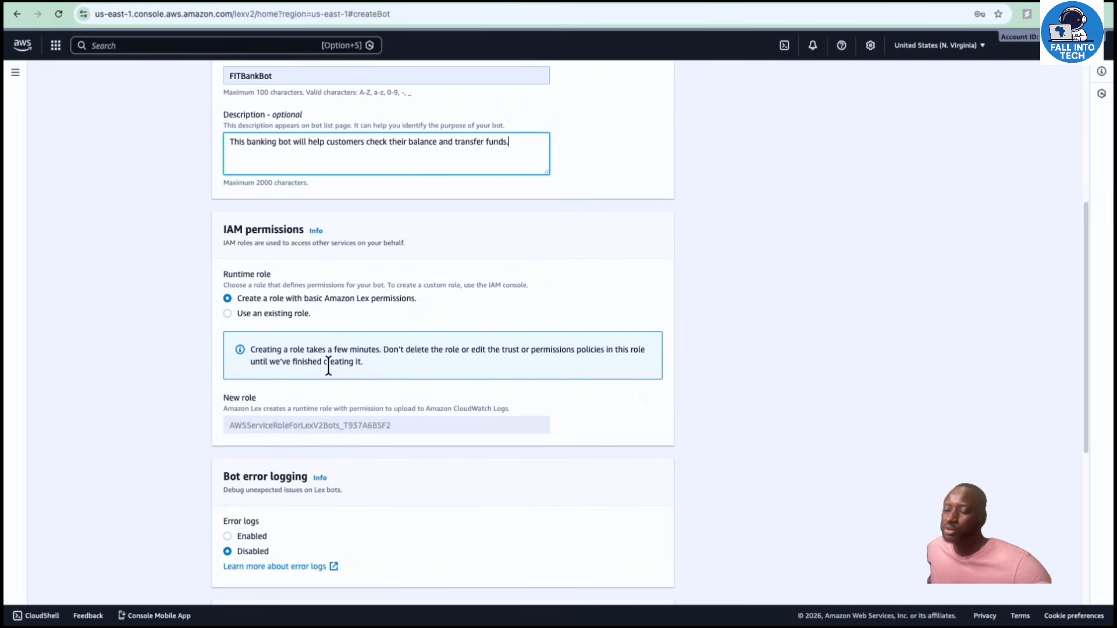
{"action": "scroll", "coordinate": [329, 369], "scroll_direction": "down", "scroll_amount": 2}
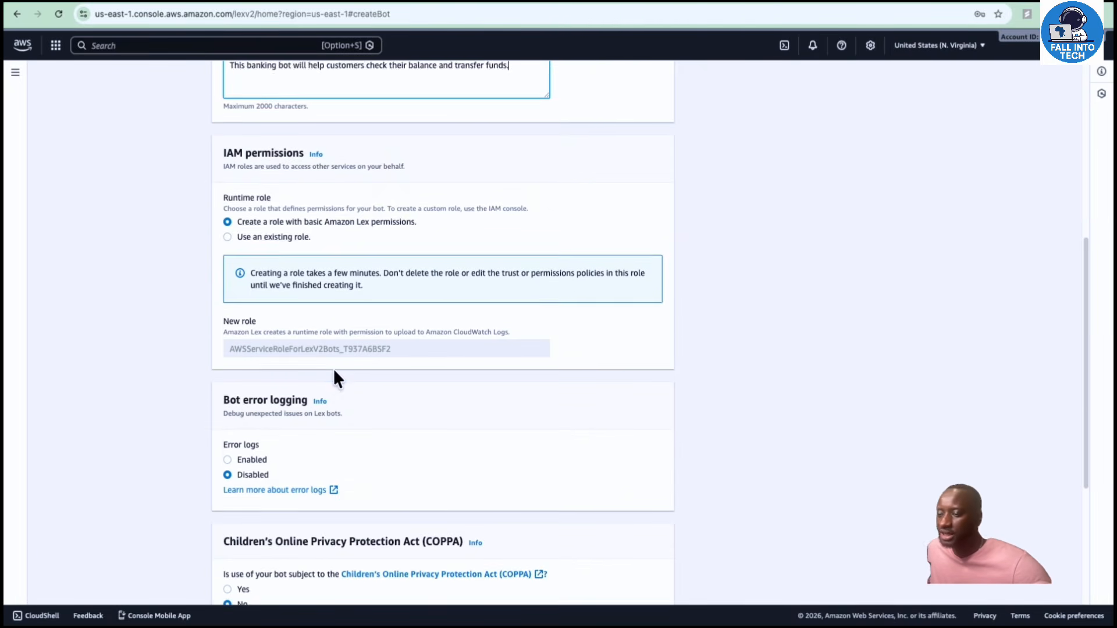
{"action": "scroll", "coordinate": [336, 372], "scroll_direction": "down", "scroll_amount": 1}
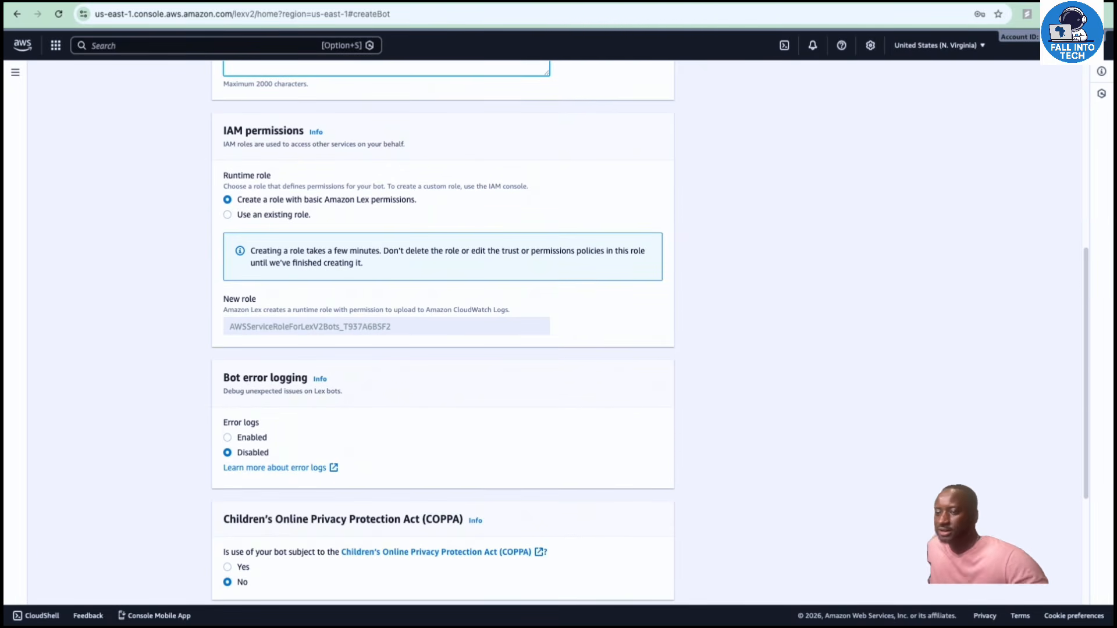
{"action": "scroll", "coordinate": [276, 315], "scroll_direction": "down", "scroll_amount": 3}
{"action": "scroll", "coordinate": [341, 301], "scroll_direction": "down", "scroll_amount": 1}
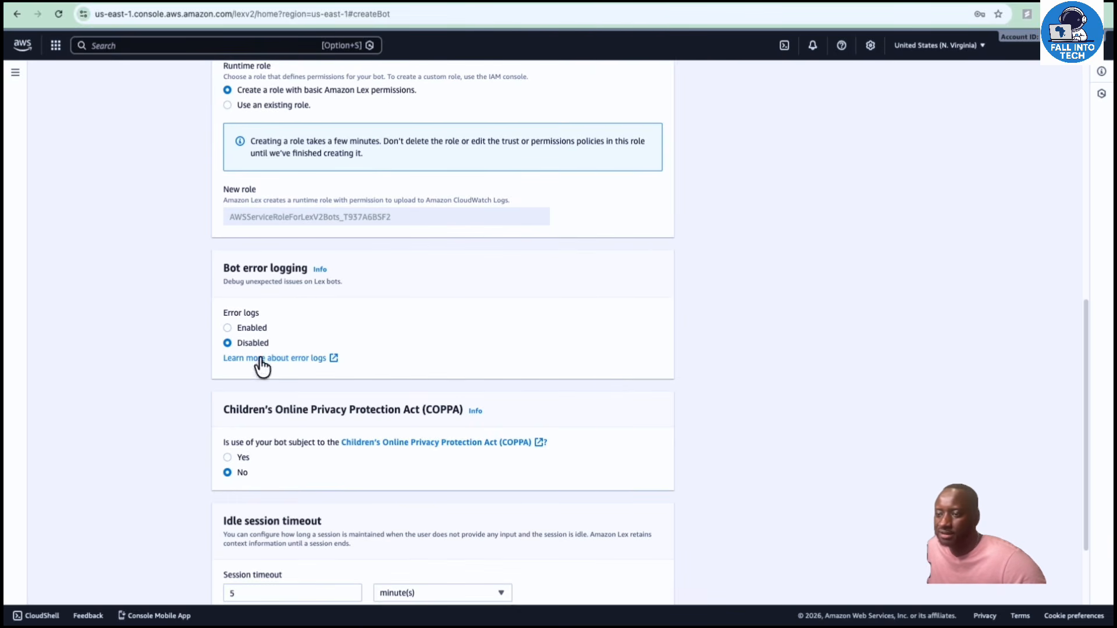
{"action": "scroll", "coordinate": [295, 300], "scroll_direction": "down", "scroll_amount": 3}
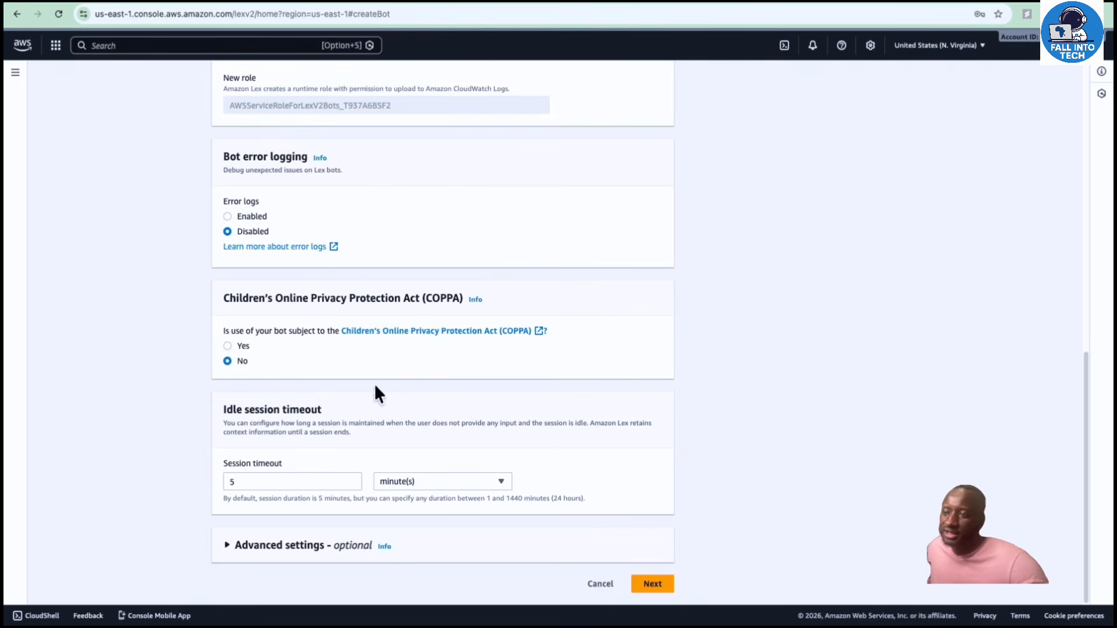
{"action": "left_click", "coordinate": [648, 581]}
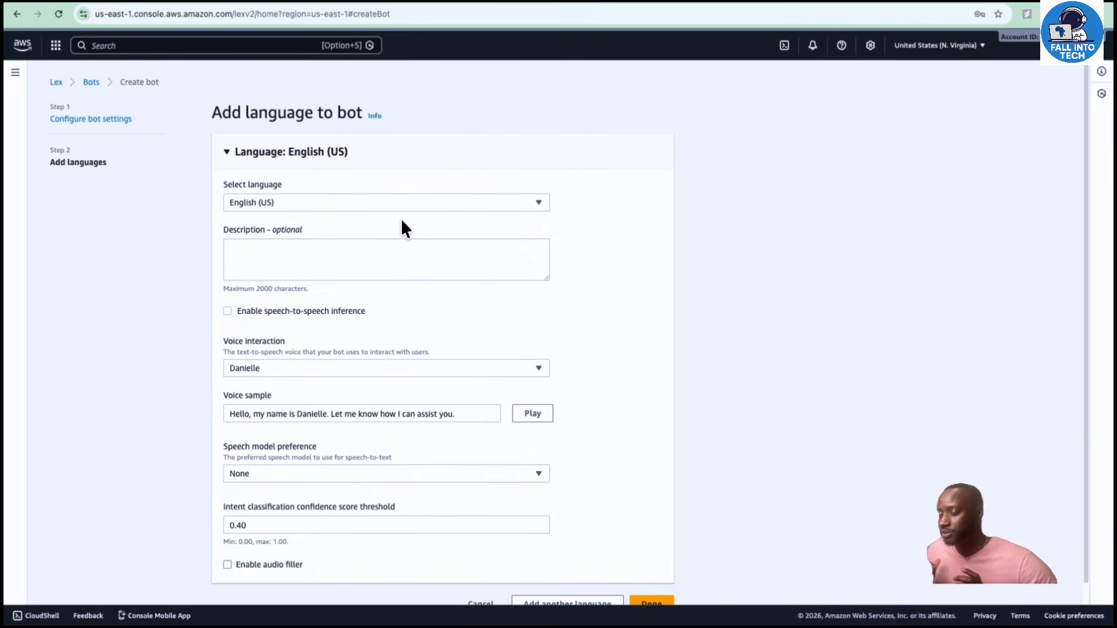
Step: Try the Gregory, Kendra and Kimberly voices for the English (US) voice interaction
{"action": "left_click", "coordinate": [355, 263]}
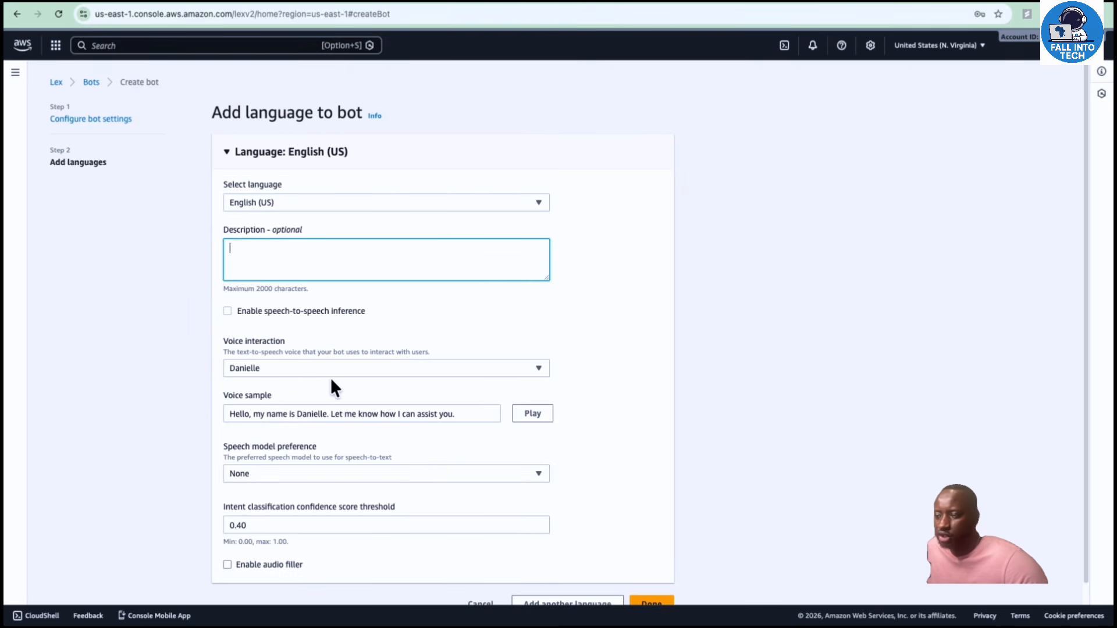
{"action": "left_click", "coordinate": [540, 370]}
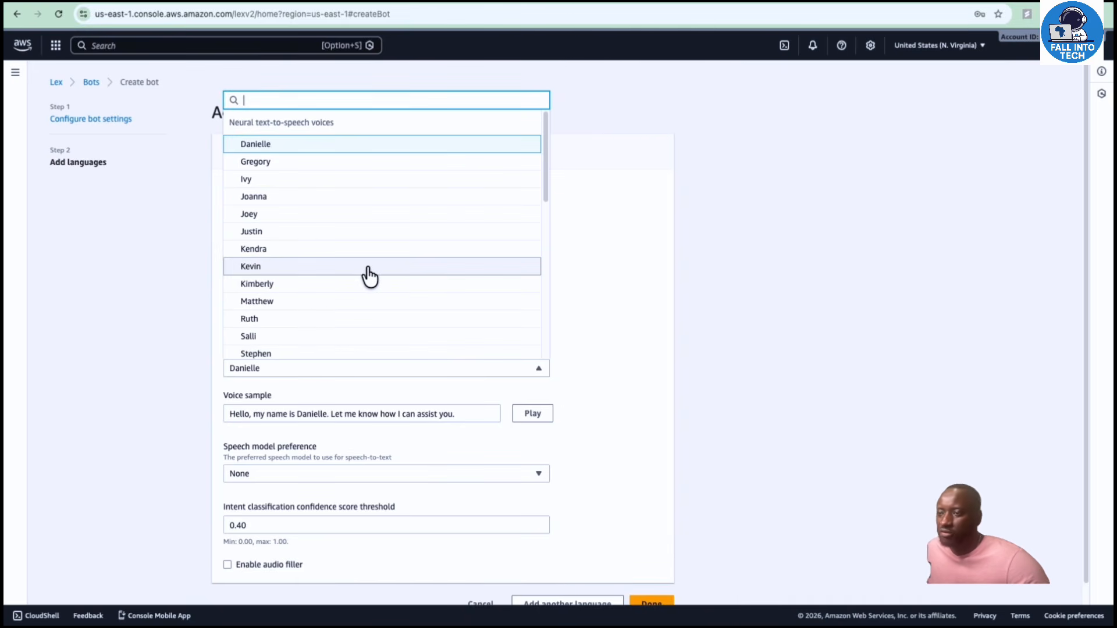
{"action": "left_click", "coordinate": [315, 162]}
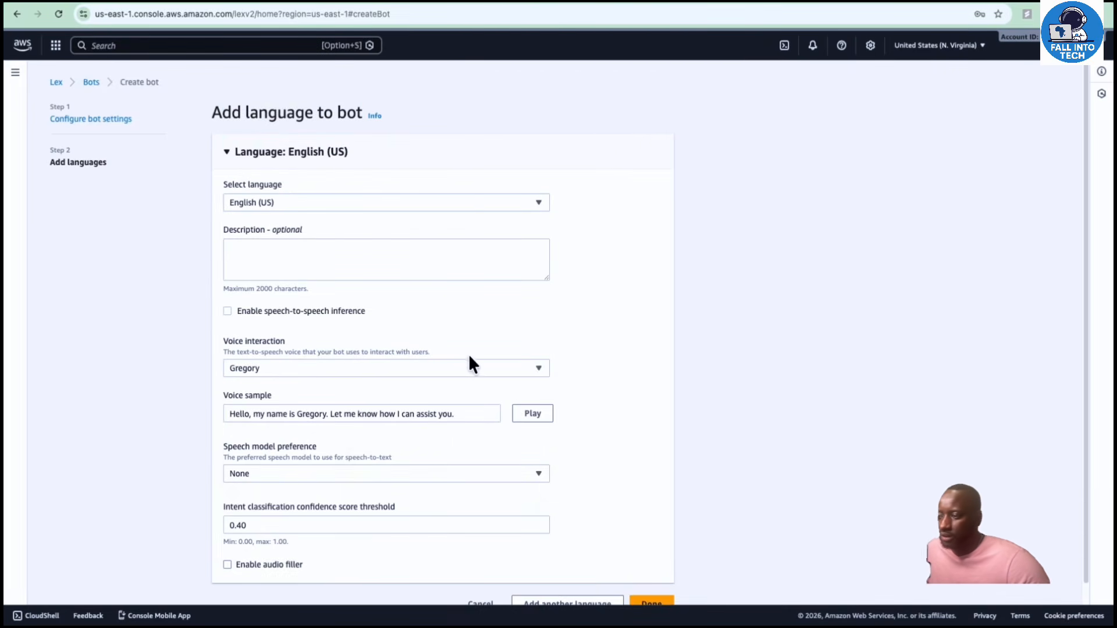
{"action": "left_click", "coordinate": [534, 368]}
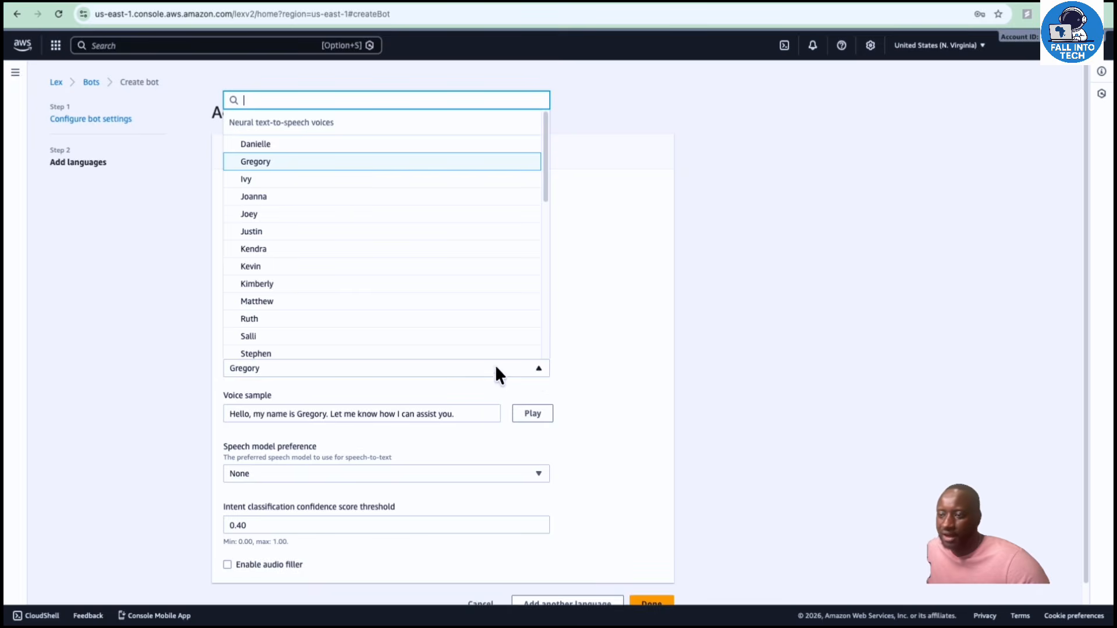
{"action": "left_click", "coordinate": [340, 250]}
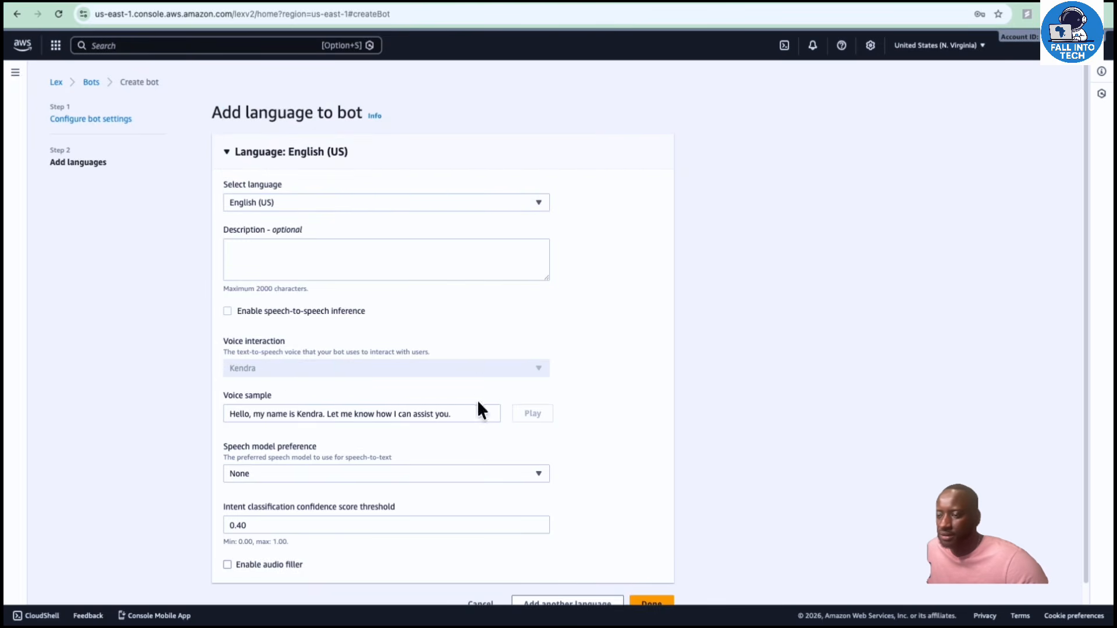
{"action": "left_click", "coordinate": [541, 368]}
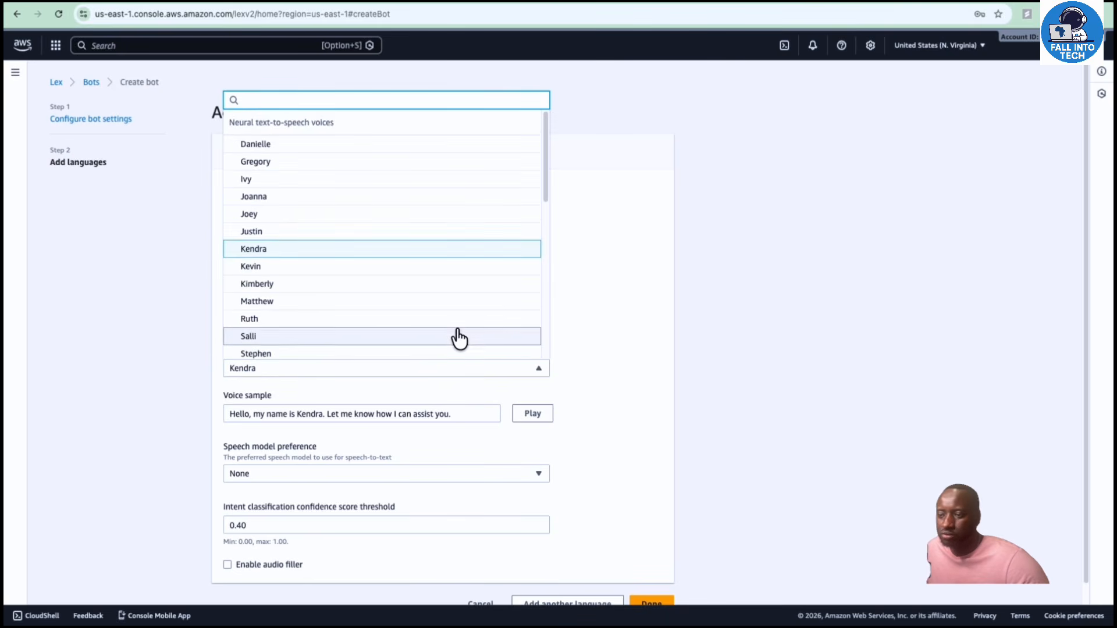
{"action": "scroll", "coordinate": [458, 335], "scroll_direction": "down", "scroll_amount": 2}
{"action": "scroll", "coordinate": [457, 333], "scroll_direction": "down", "scroll_amount": 3}
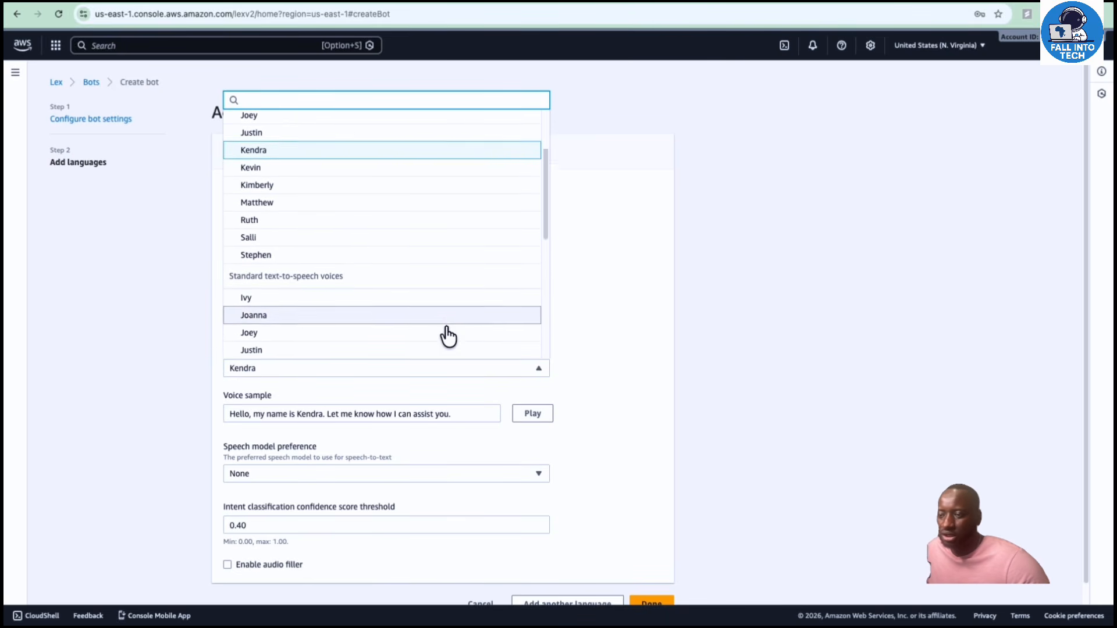
{"action": "left_click", "coordinate": [337, 348]}
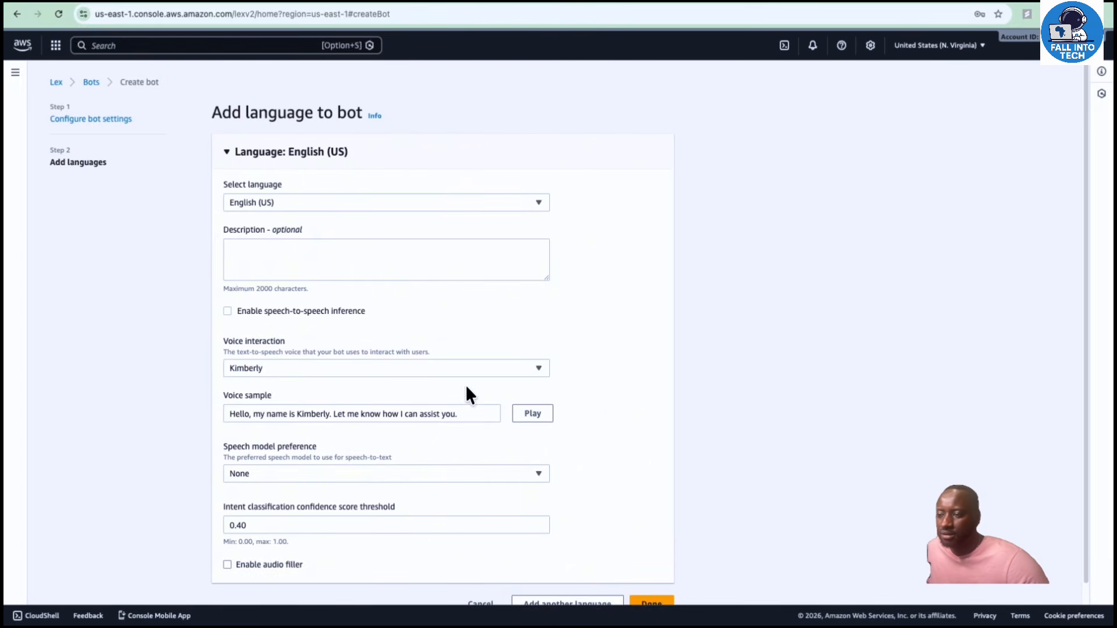
Step: Set the voice interaction of the English (US) language to Gregory
{"action": "left_click", "coordinate": [537, 369]}
{"action": "scroll", "coordinate": [477, 268], "scroll_direction": "up", "scroll_amount": 3}
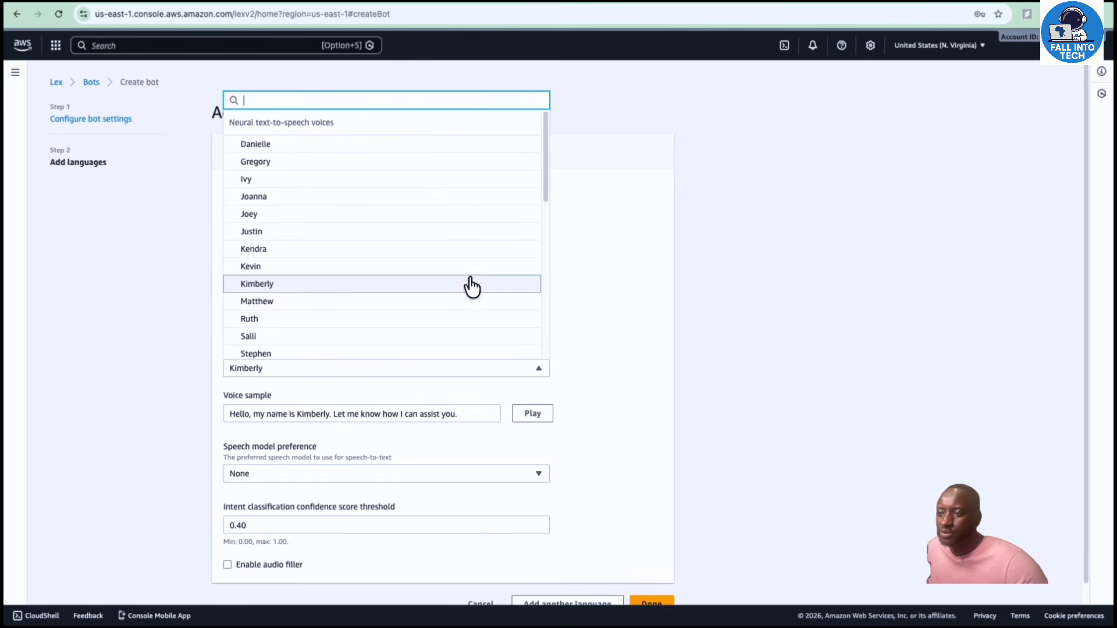
{"action": "left_click", "coordinate": [298, 168]}
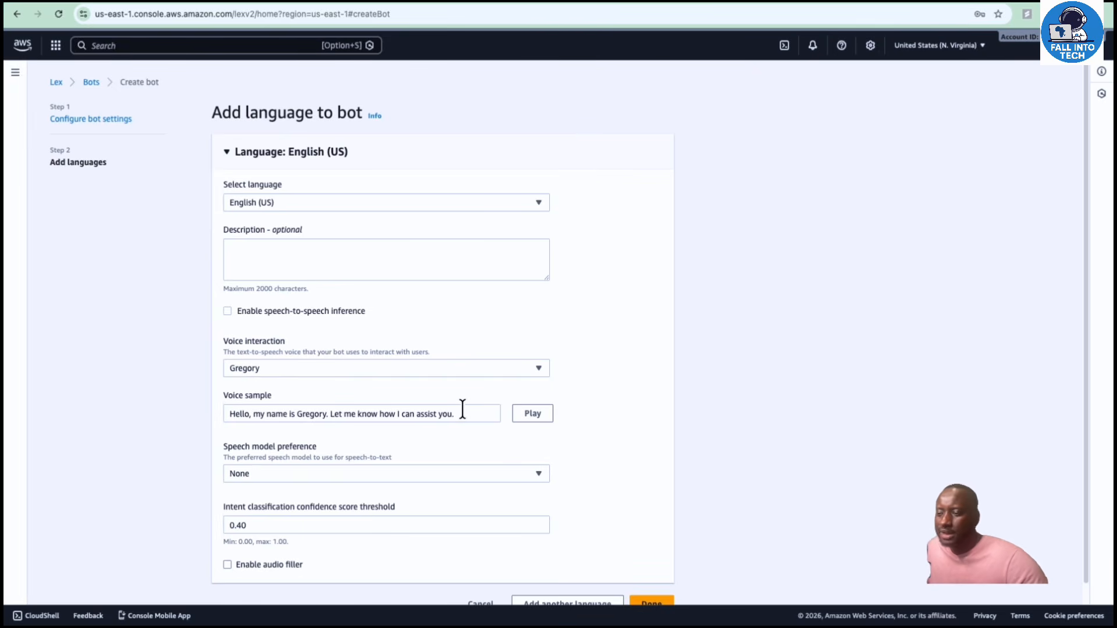
Step: Change the name in the voice sample greeting to Mara and play the sample
{"action": "left_click", "coordinate": [289, 412]}
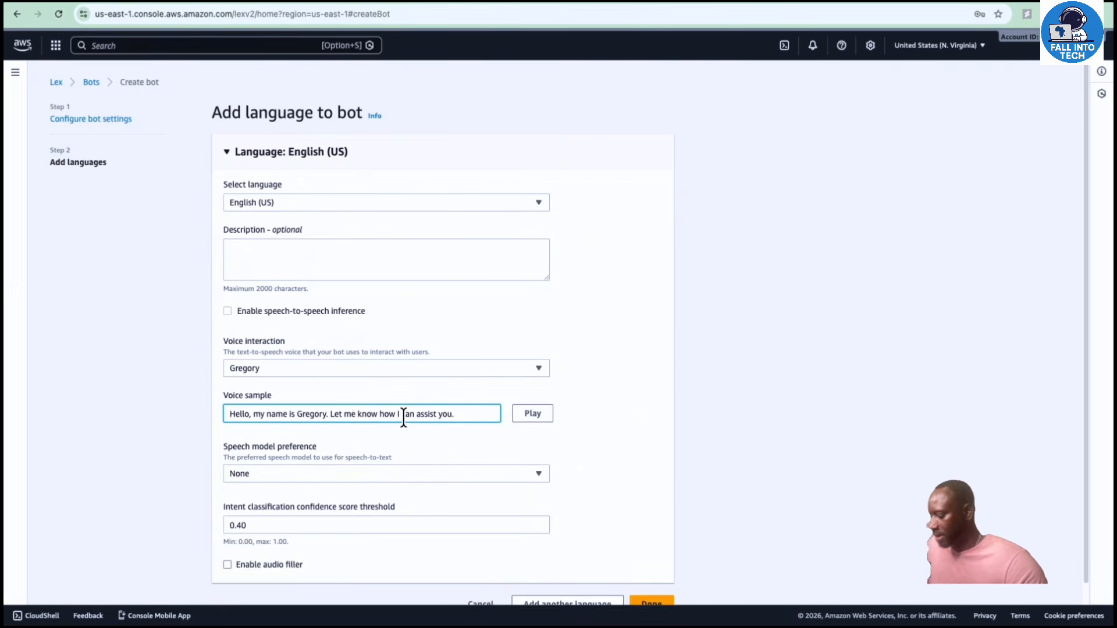
{"action": "key", "text": "BackSpace"}
{"action": "key", "text": "BackSpace"}
{"action": "key", "text": "BackSpace"}
{"action": "key", "text": "BackSpace"}
{"action": "key", "text": "BackSpace"}
{"action": "key", "text": "BackSpace"}
{"action": "key", "text": "BackSpace"}
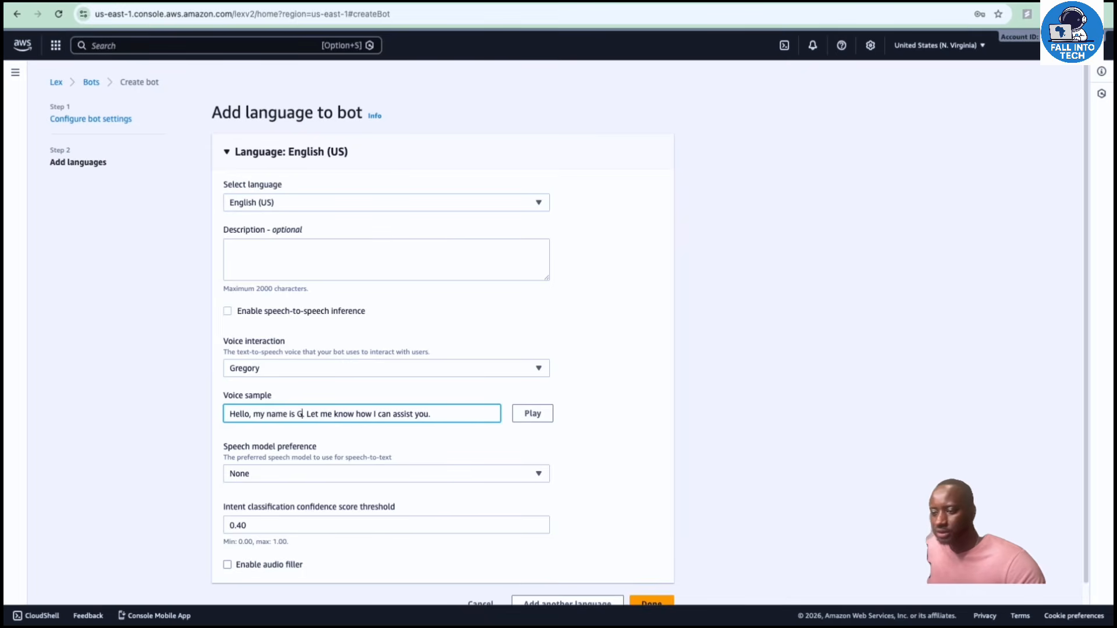
{"action": "type", "text": "Mara"}
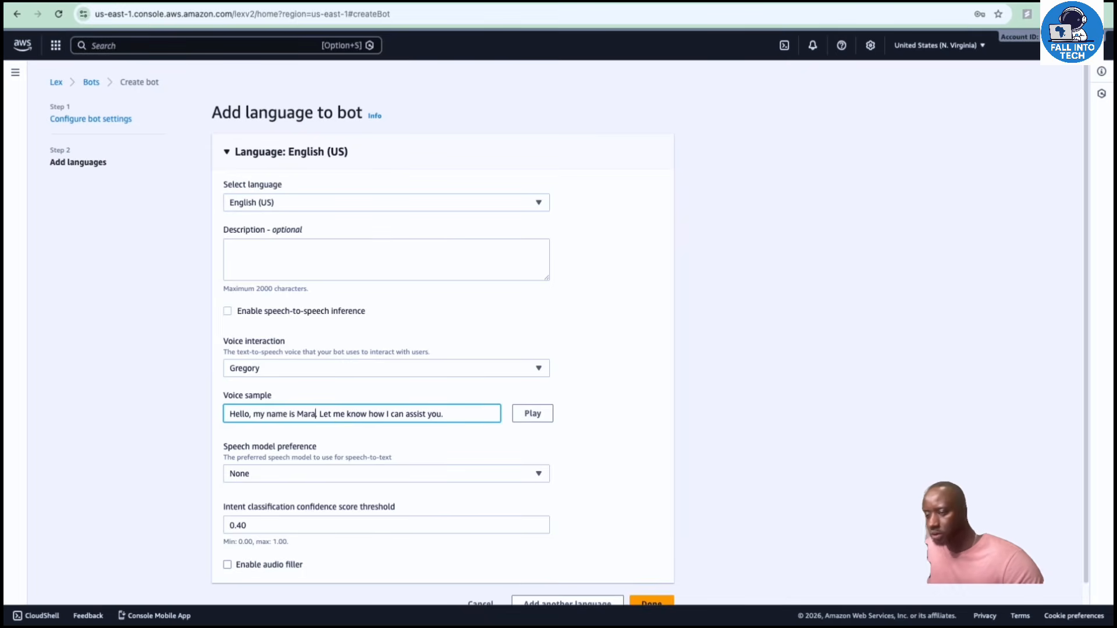
{"action": "left_click", "coordinate": [533, 414]}
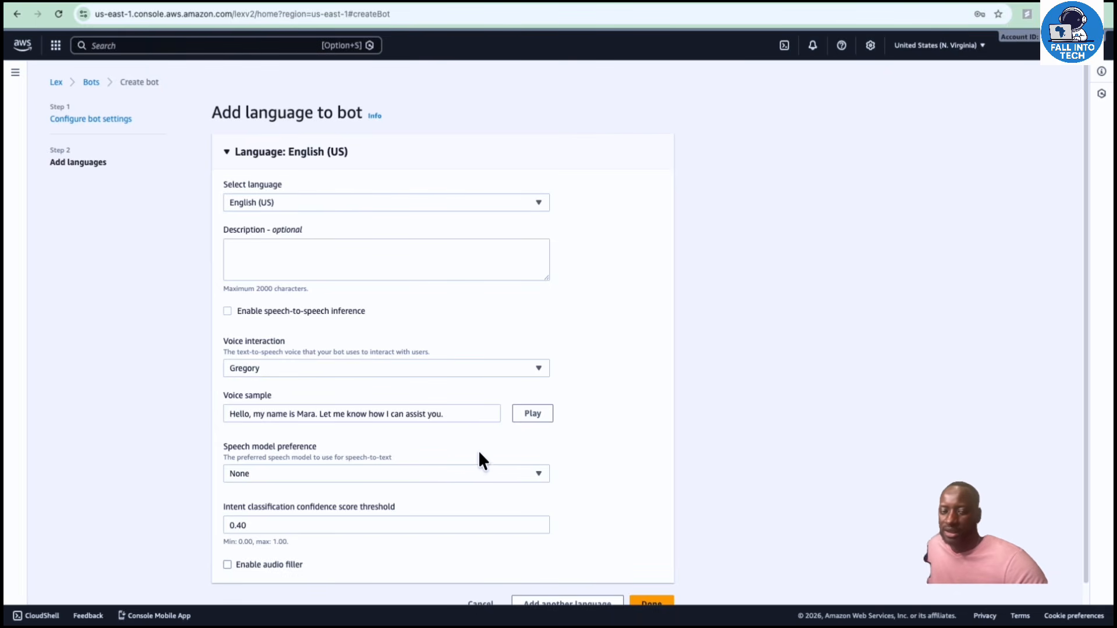
Step: Finish the English (US) language setup to create the bot and bring up its new intent's details
{"action": "scroll", "coordinate": [422, 434], "scroll_direction": "down", "scroll_amount": 1}
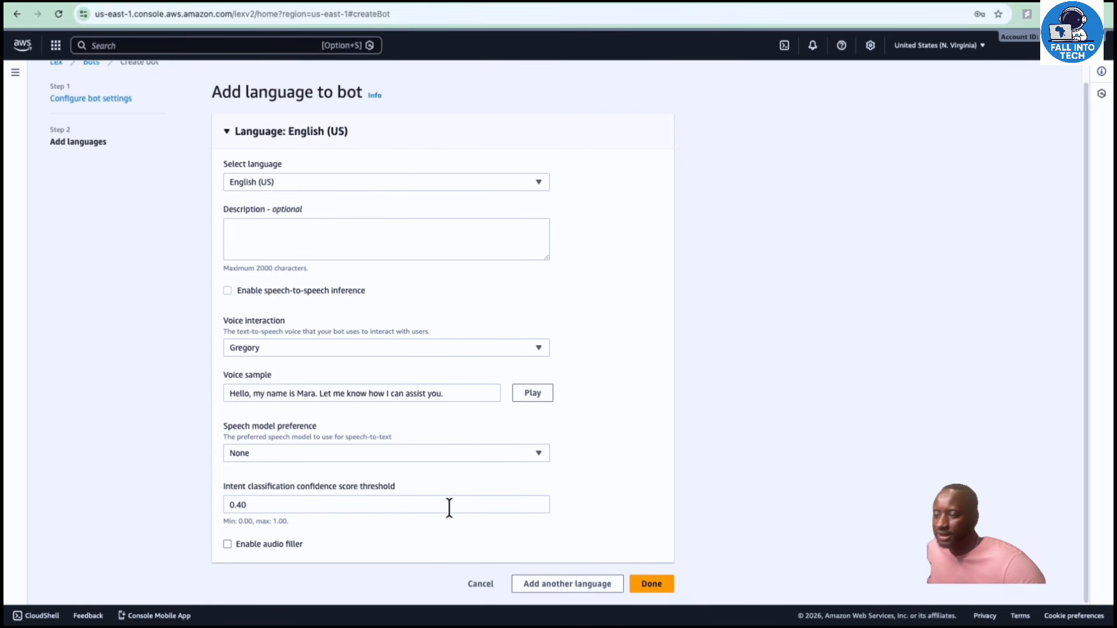
{"action": "left_click", "coordinate": [652, 585]}
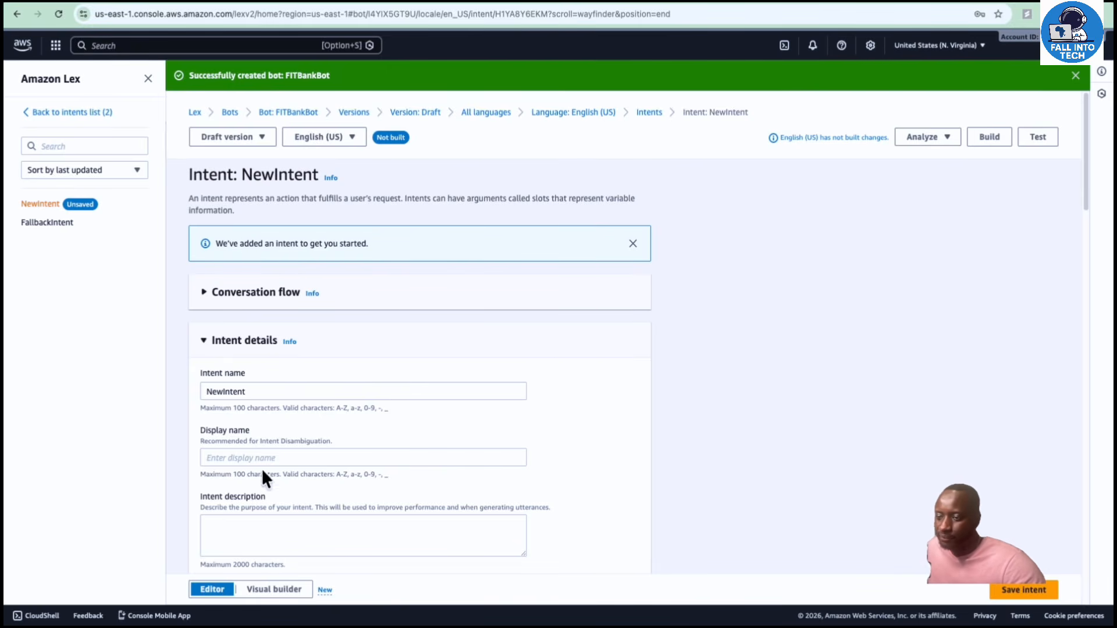
{"action": "scroll", "coordinate": [269, 387], "scroll_direction": "down", "scroll_amount": 2}
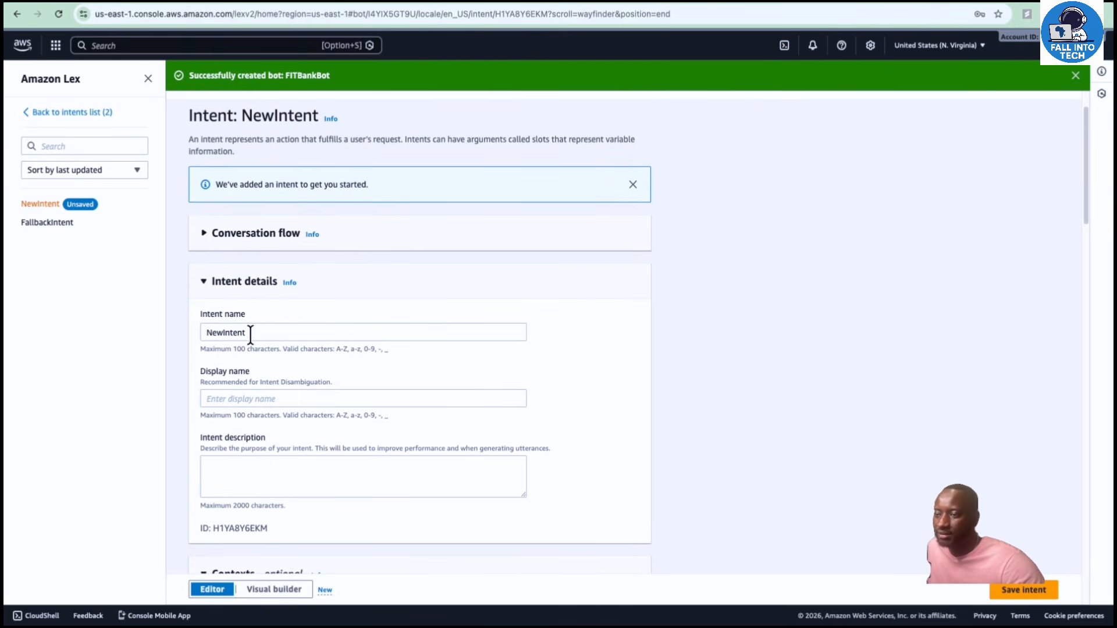
Step: Rename the new intent as welcomeIntent2026
{"action": "left_click_drag", "start_coordinate": [251, 333], "coordinate": [203, 329]}
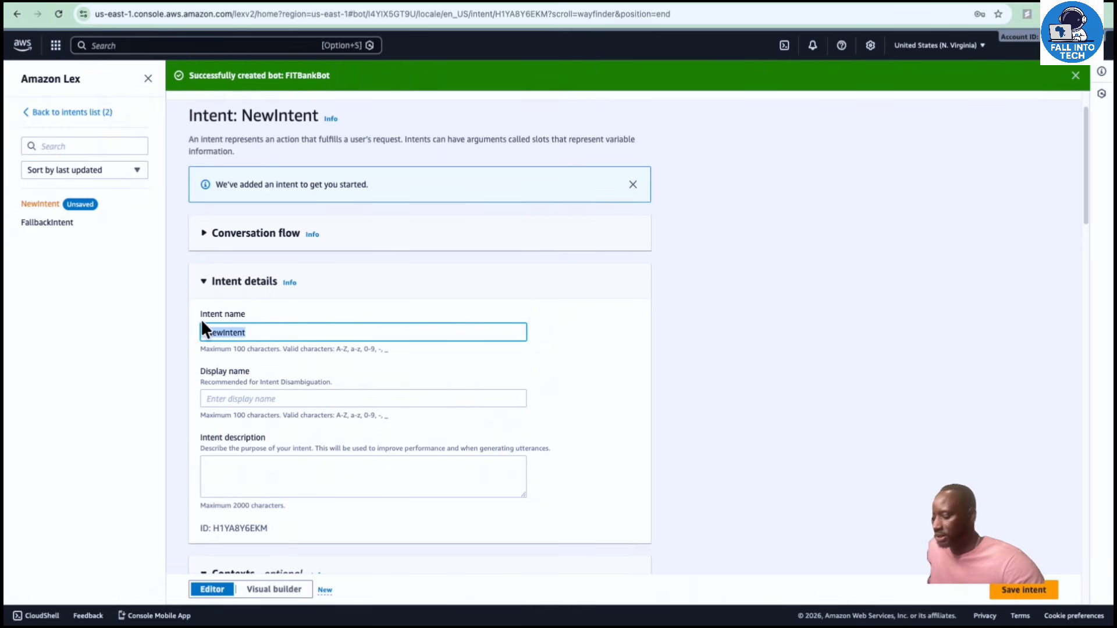
{"action": "key", "text": "BackSpace"}
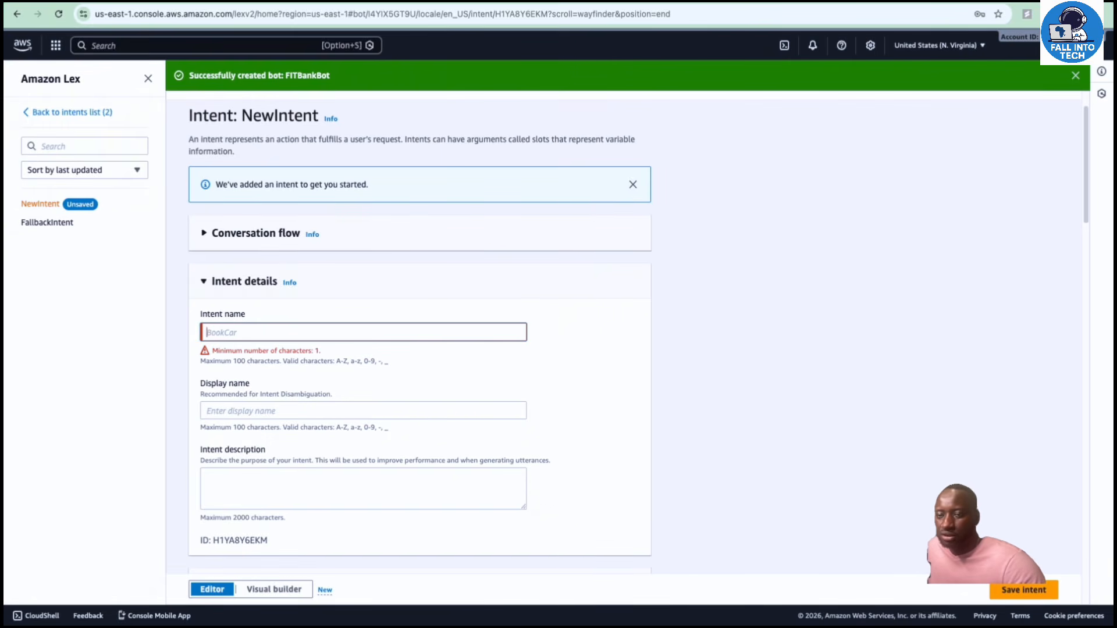
{"action": "key", "text": "super+Tab"}
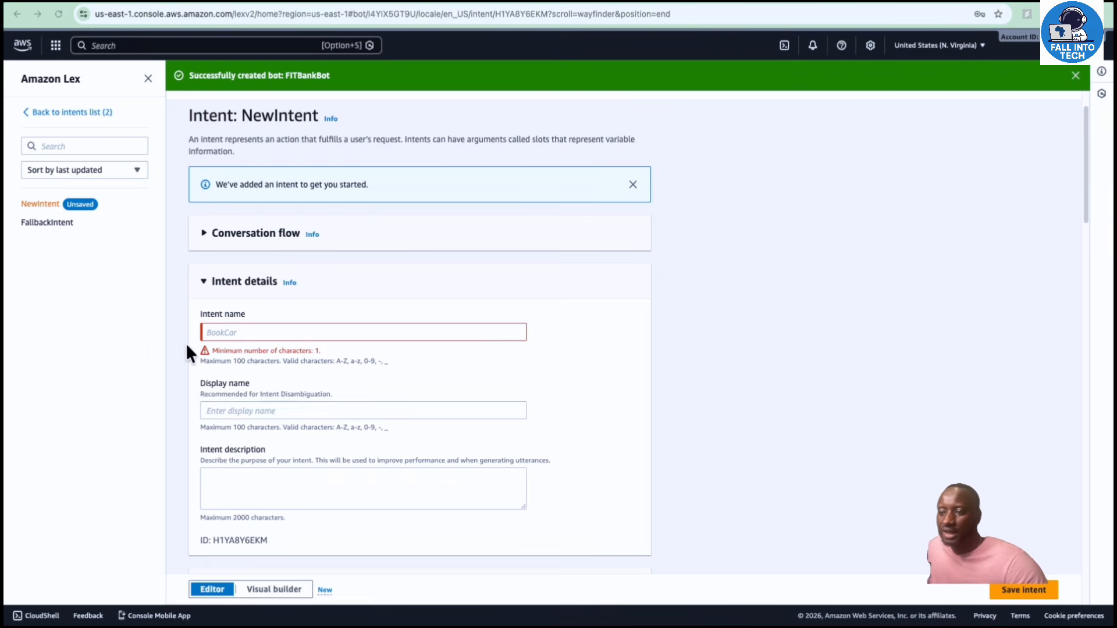
{"action": "right_click", "coordinate": [213, 330]}
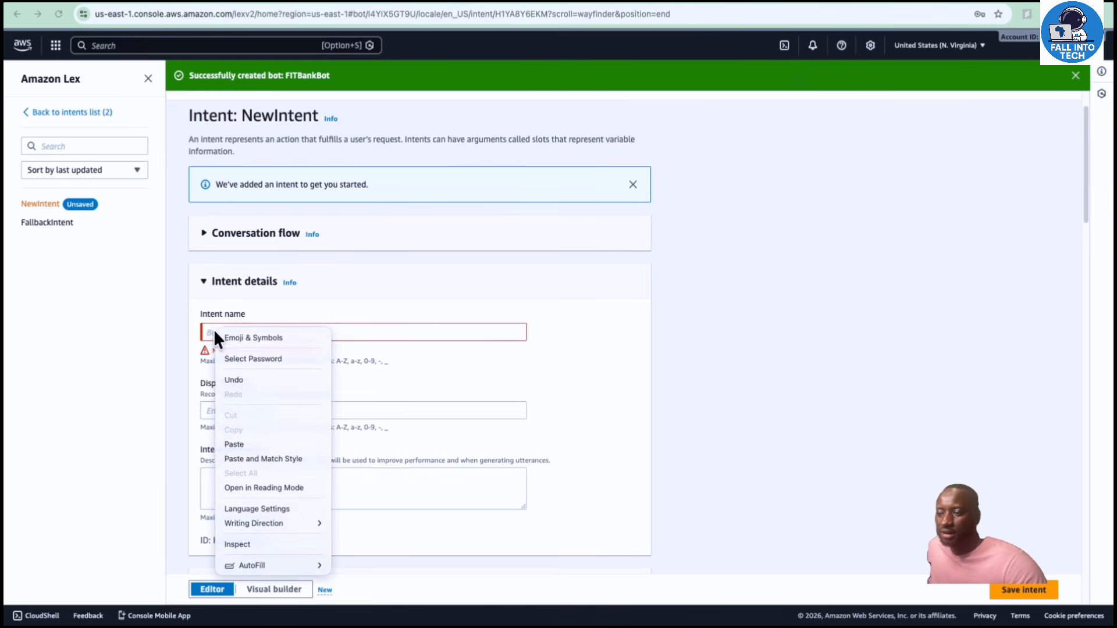
{"action": "left_click", "coordinate": [236, 443]}
{"action": "left_click", "coordinate": [243, 333]}
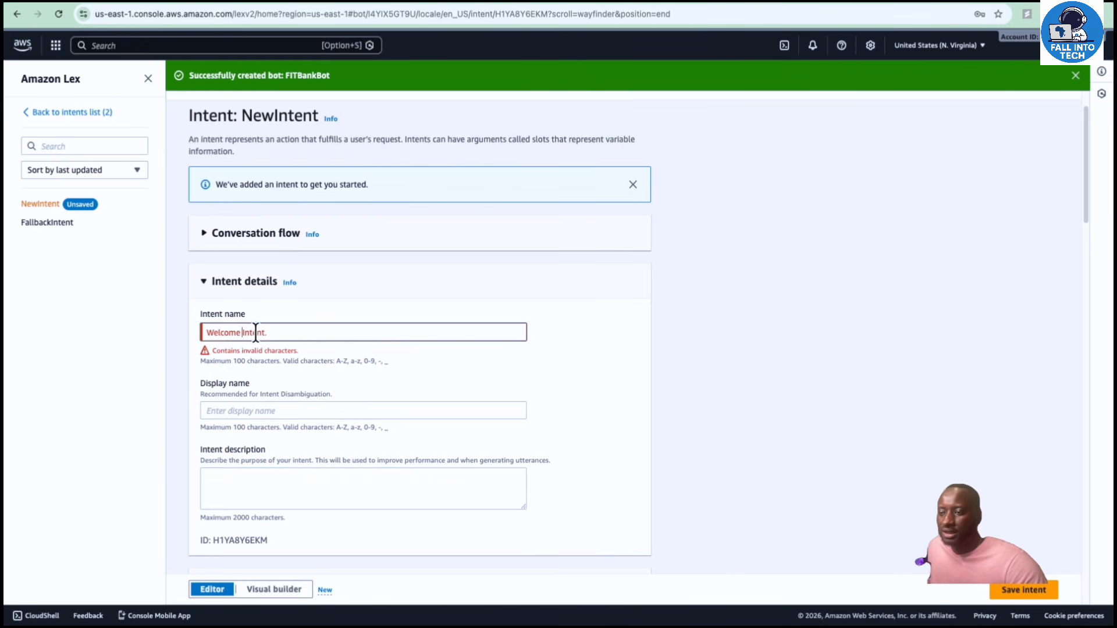
{"action": "key", "text": "BackSpace"}
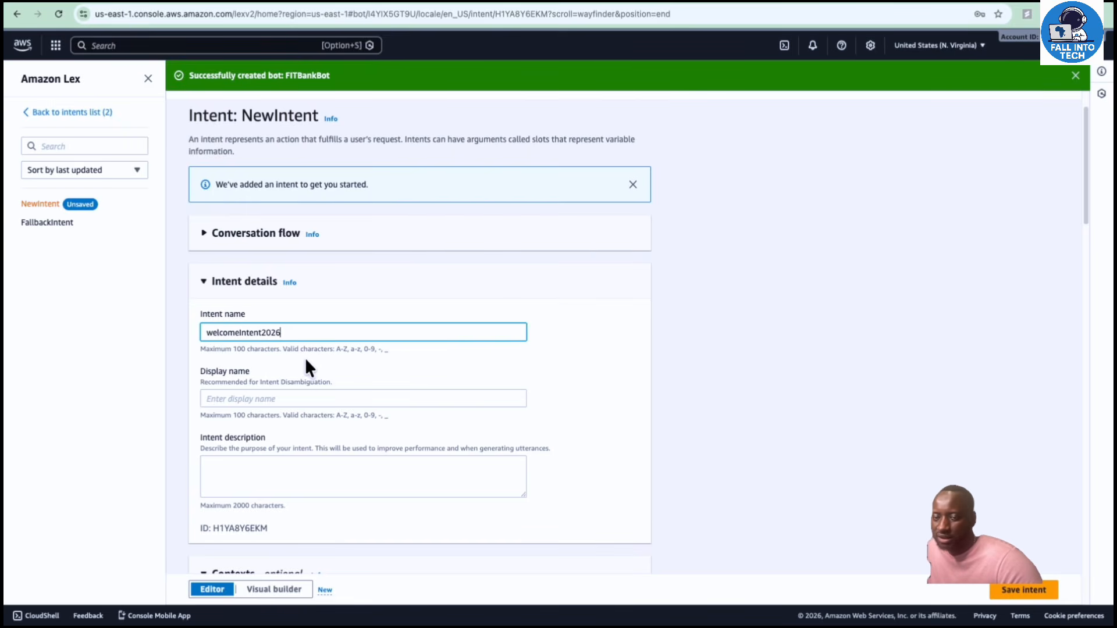
Step: Set the intent description to "Welcoming a user when they say hello."
{"action": "left_click", "coordinate": [254, 486]}
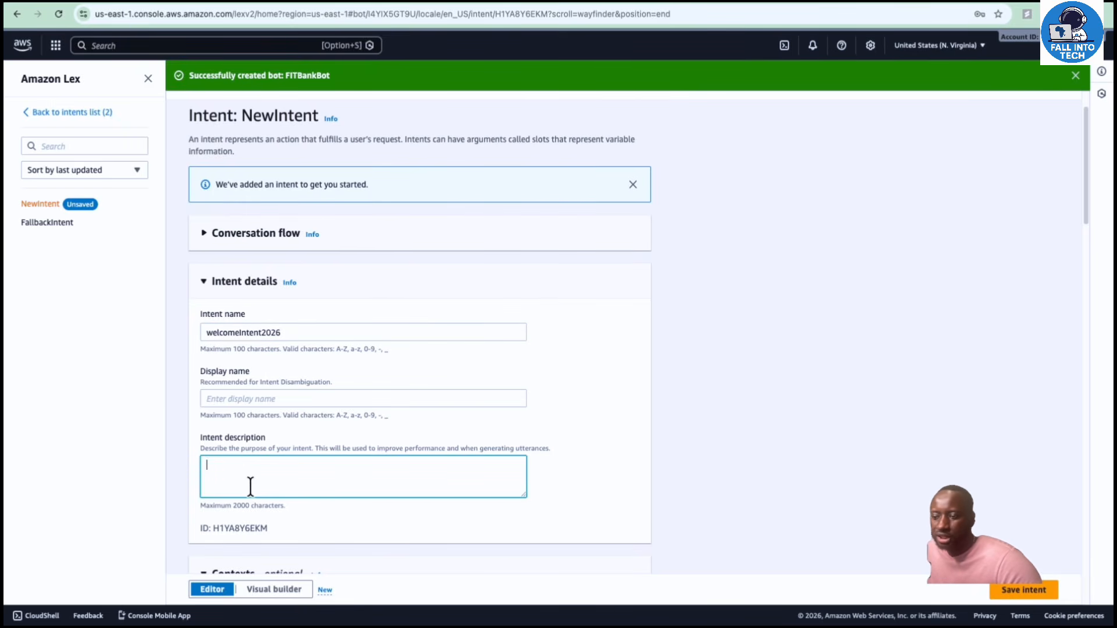
{"action": "key", "text": "super+Tab"}
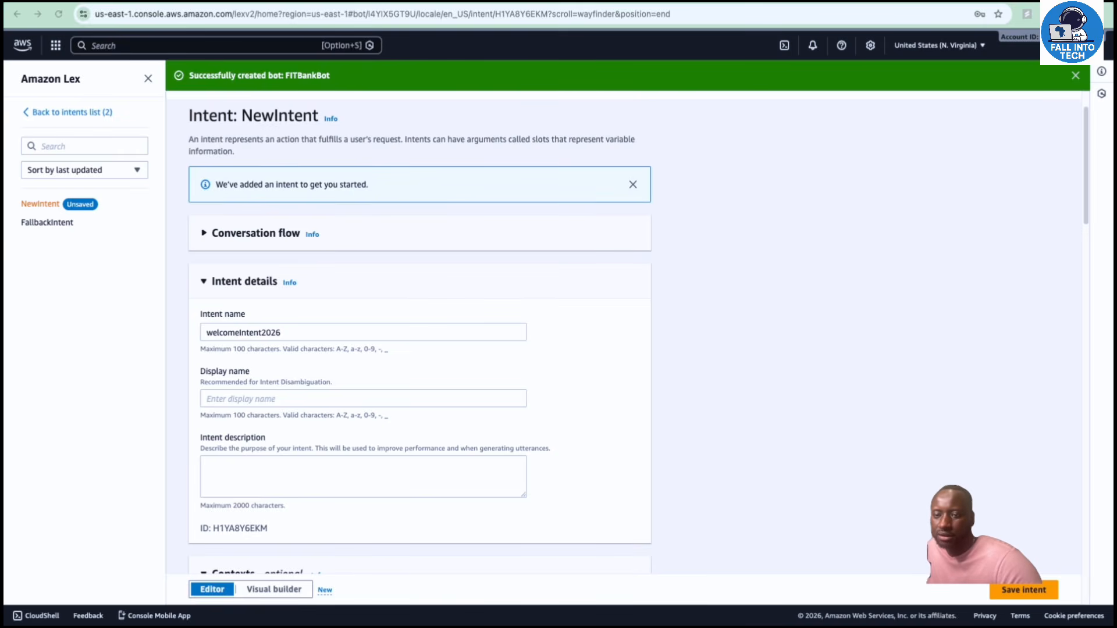
{"action": "left_click", "coordinate": [217, 466]}
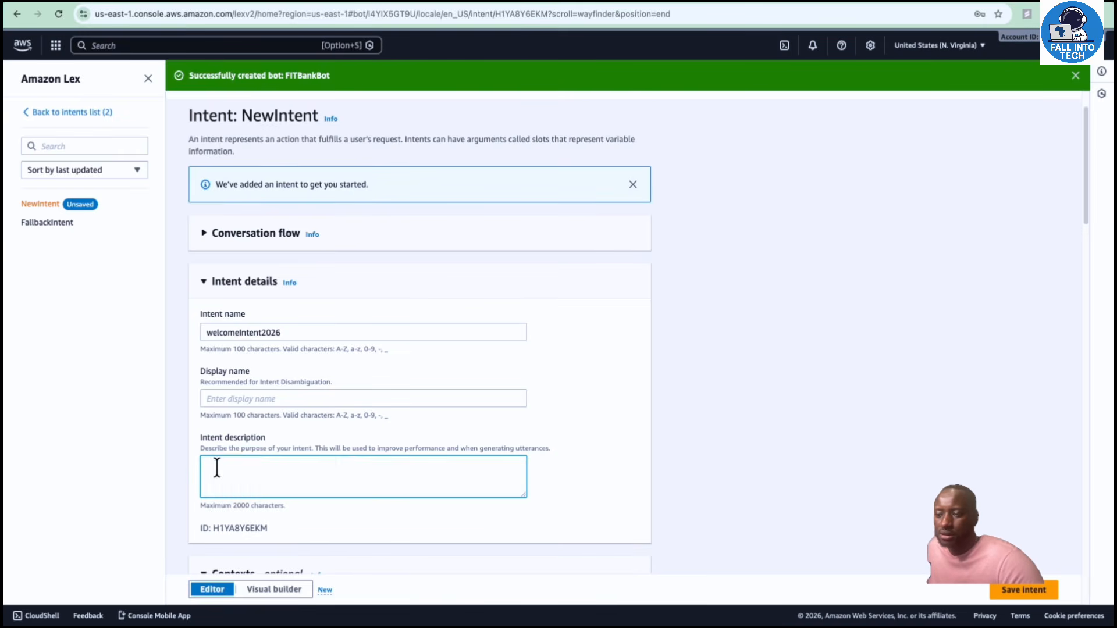
{"action": "right_click", "coordinate": [218, 466]}
{"action": "left_click", "coordinate": [247, 494]}
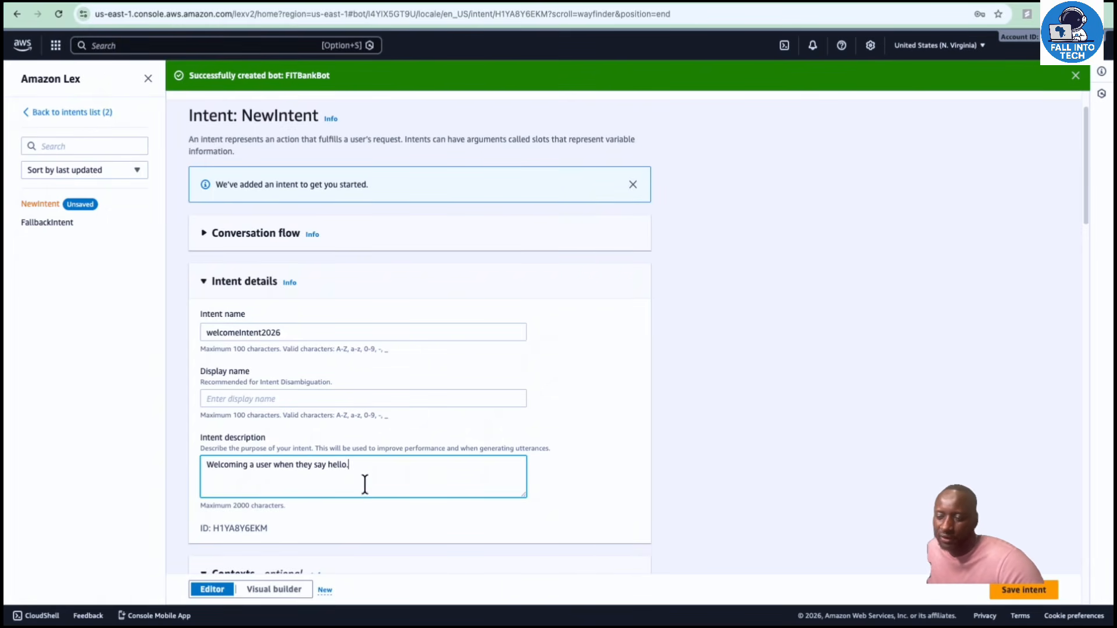
Step: Add the sample utterances Hi, Hello, Hey, I need help, Can you help me, Good morning and Greetings as plain text and preview them
{"action": "scroll", "coordinate": [364, 482], "scroll_direction": "down", "scroll_amount": 2}
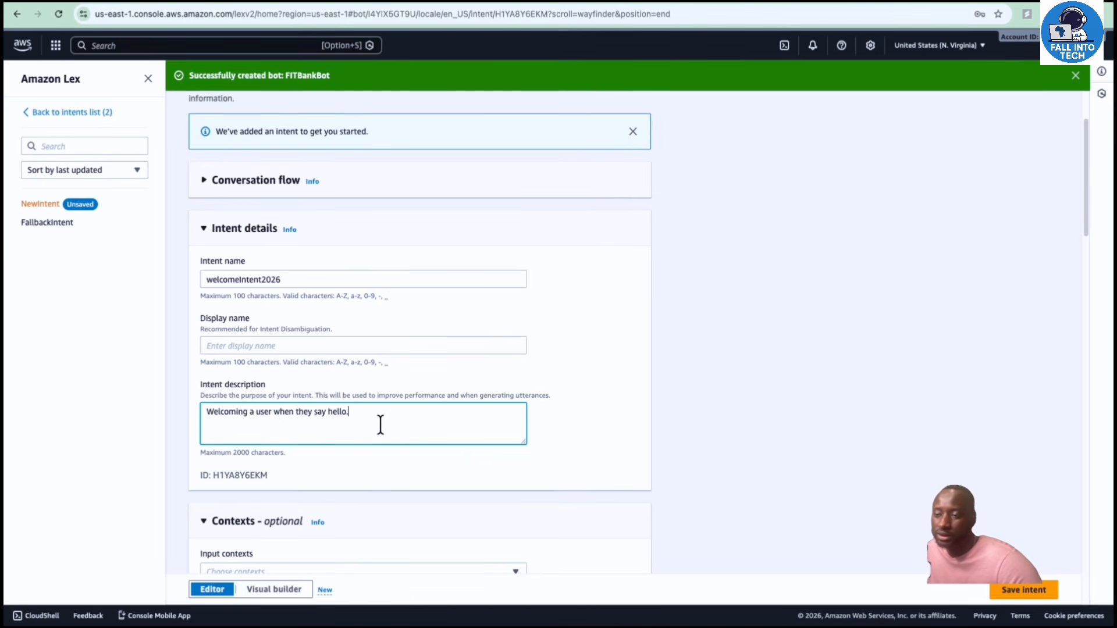
{"action": "left_click", "coordinate": [347, 377]}
{"action": "scroll", "coordinate": [347, 377], "scroll_direction": "down", "scroll_amount": 3}
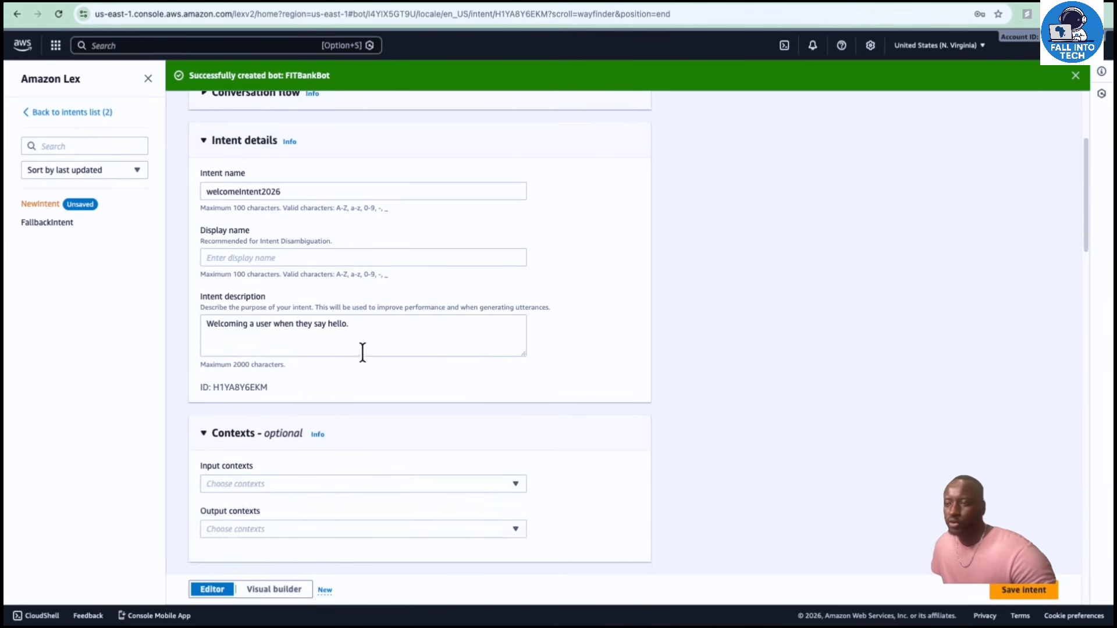
{"action": "scroll", "coordinate": [357, 362], "scroll_direction": "up", "scroll_amount": 5}
{"action": "scroll", "coordinate": [308, 352], "scroll_direction": "down", "scroll_amount": 3}
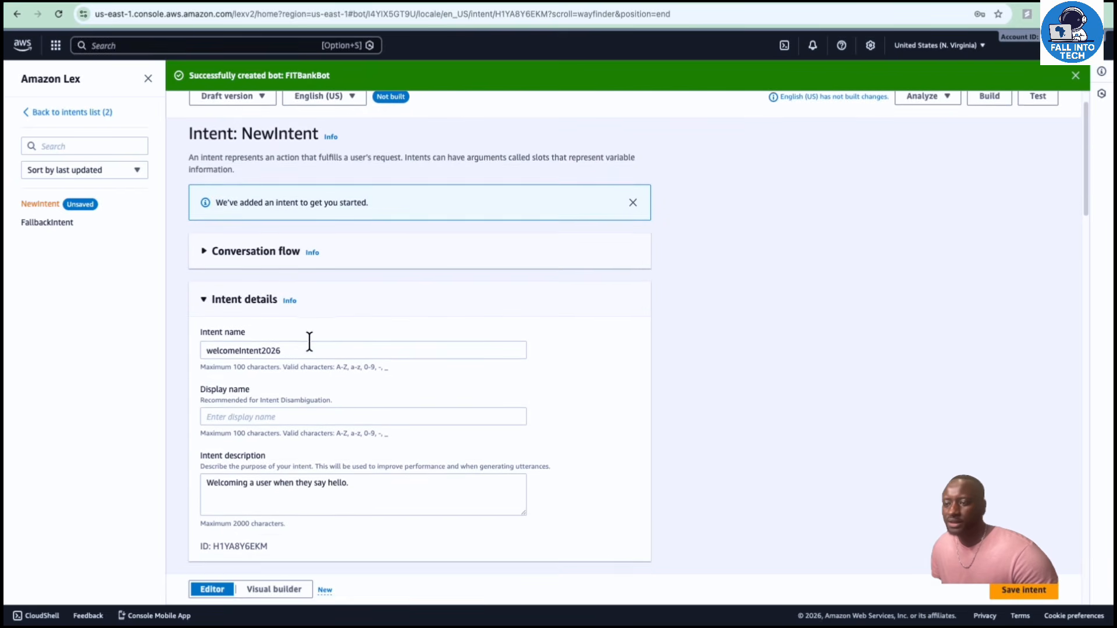
{"action": "scroll", "coordinate": [319, 357], "scroll_direction": "down", "scroll_amount": 5}
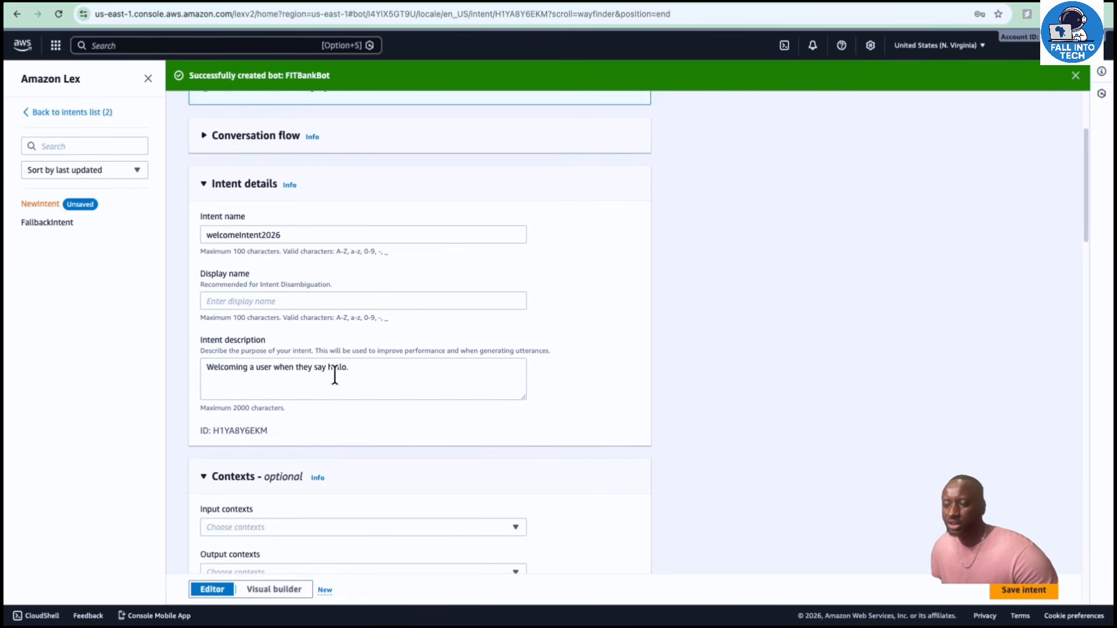
{"action": "scroll", "coordinate": [320, 357], "scroll_direction": "down", "scroll_amount": 6}
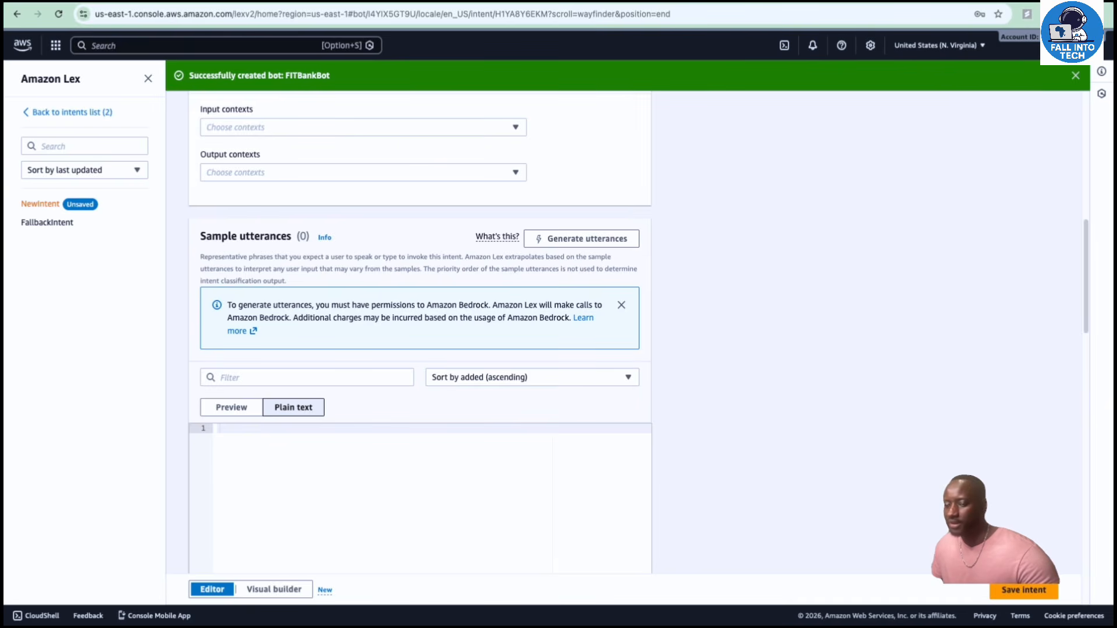
{"action": "type", "text": "Hi Hello Hey I need help Can you help me Good morning Greetings"}
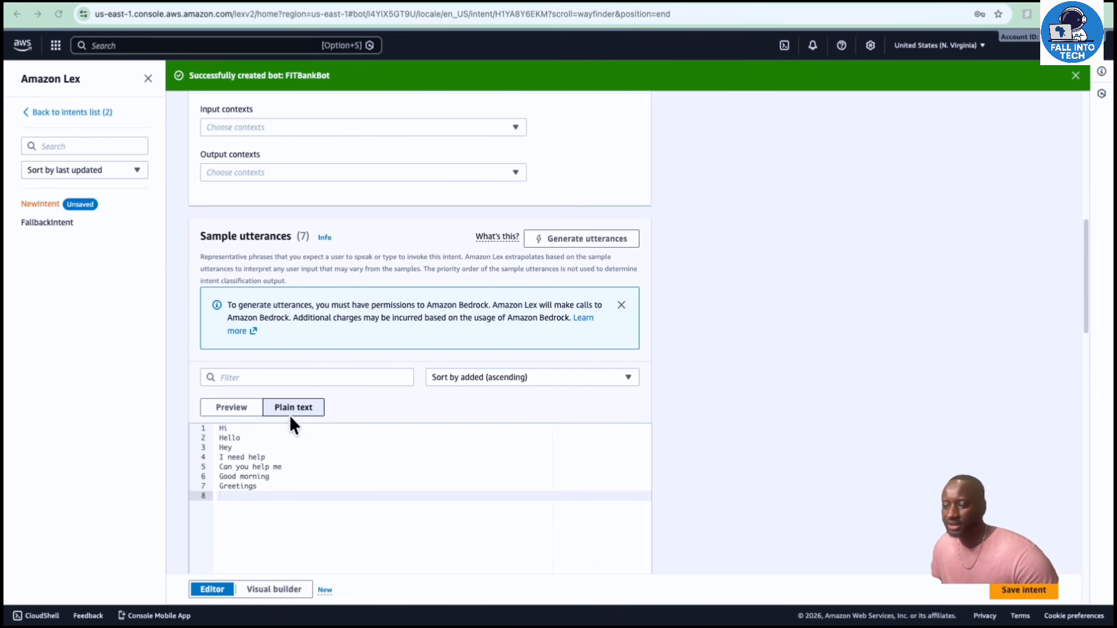
{"action": "left_click", "coordinate": [241, 410]}
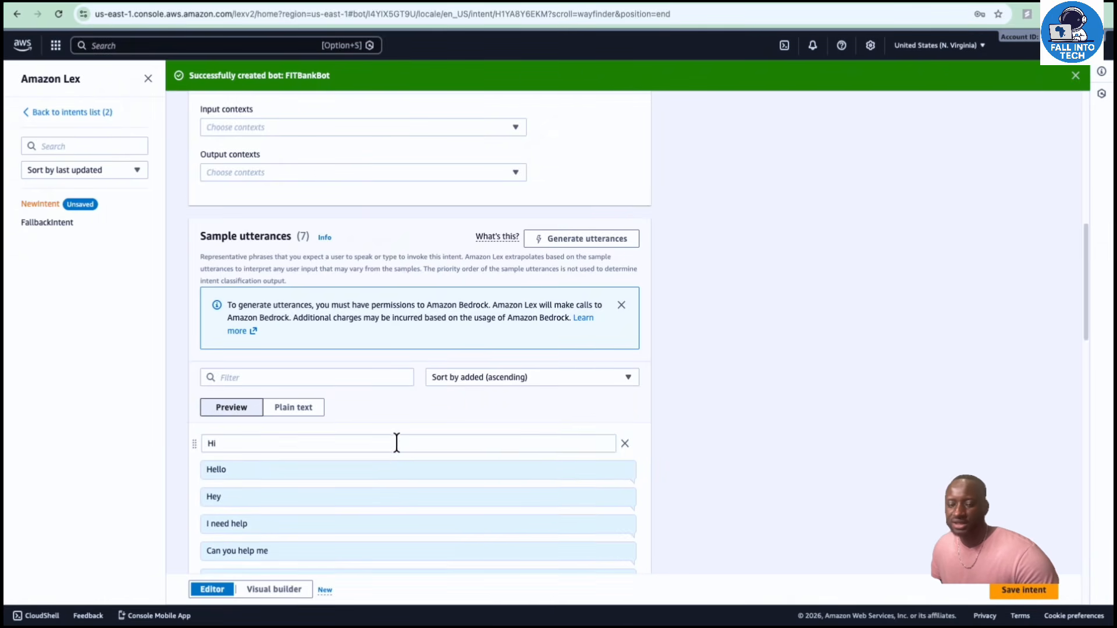
{"action": "scroll", "coordinate": [401, 442], "scroll_direction": "down", "scroll_amount": 3}
{"action": "scroll", "coordinate": [427, 396], "scroll_direction": "down", "scroll_amount": 1}
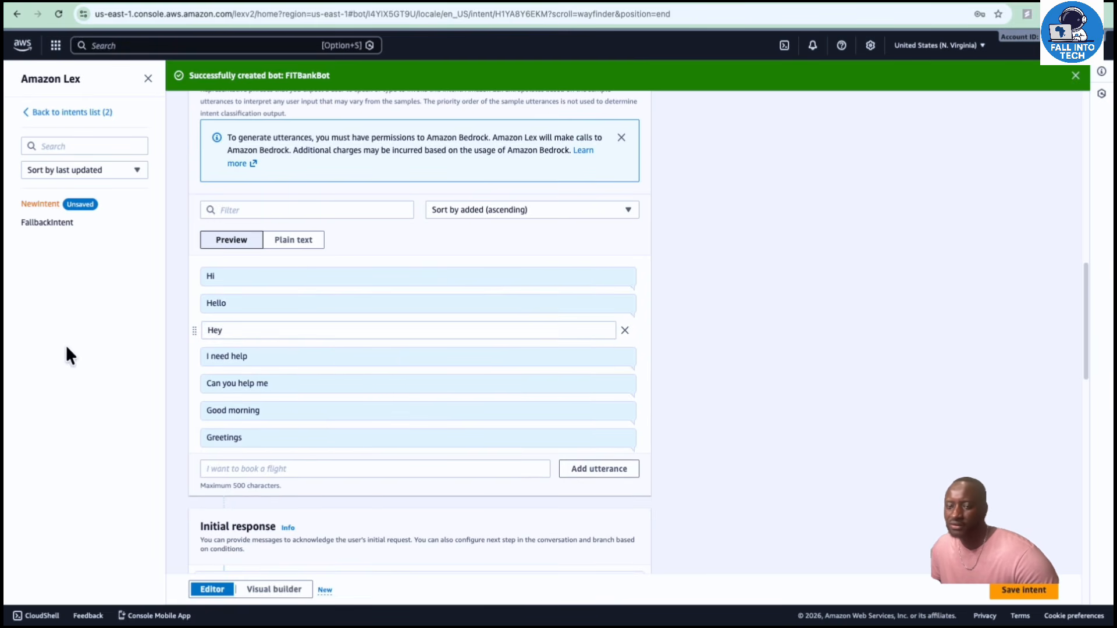
Step: Set the closing response message to "Hi! I'm BB, the banking bot. How can I help you today?"
{"action": "scroll", "coordinate": [337, 339], "scroll_direction": "down", "scroll_amount": 3}
{"action": "scroll", "coordinate": [369, 339], "scroll_direction": "down", "scroll_amount": 6}
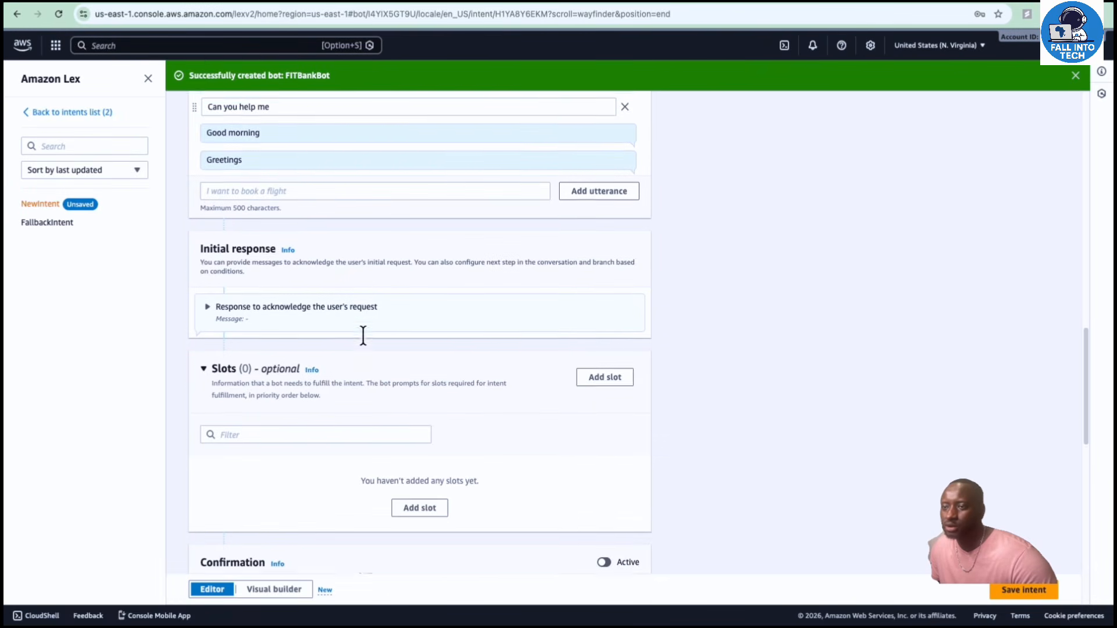
{"action": "scroll", "coordinate": [364, 338], "scroll_direction": "down", "scroll_amount": 6}
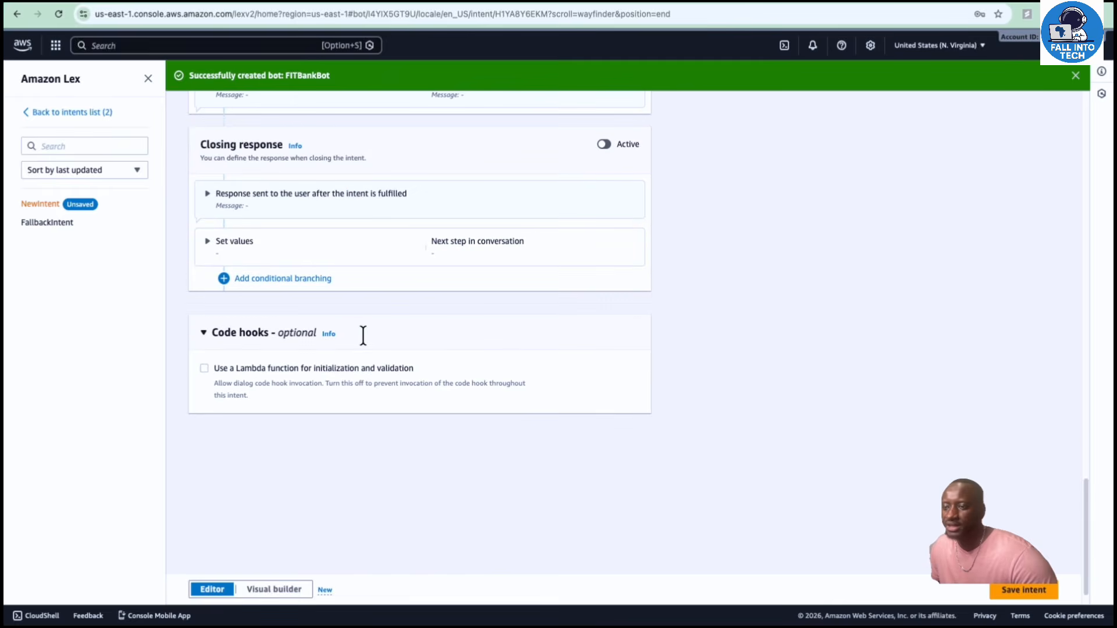
{"action": "scroll", "coordinate": [367, 343], "scroll_direction": "up", "scroll_amount": 1}
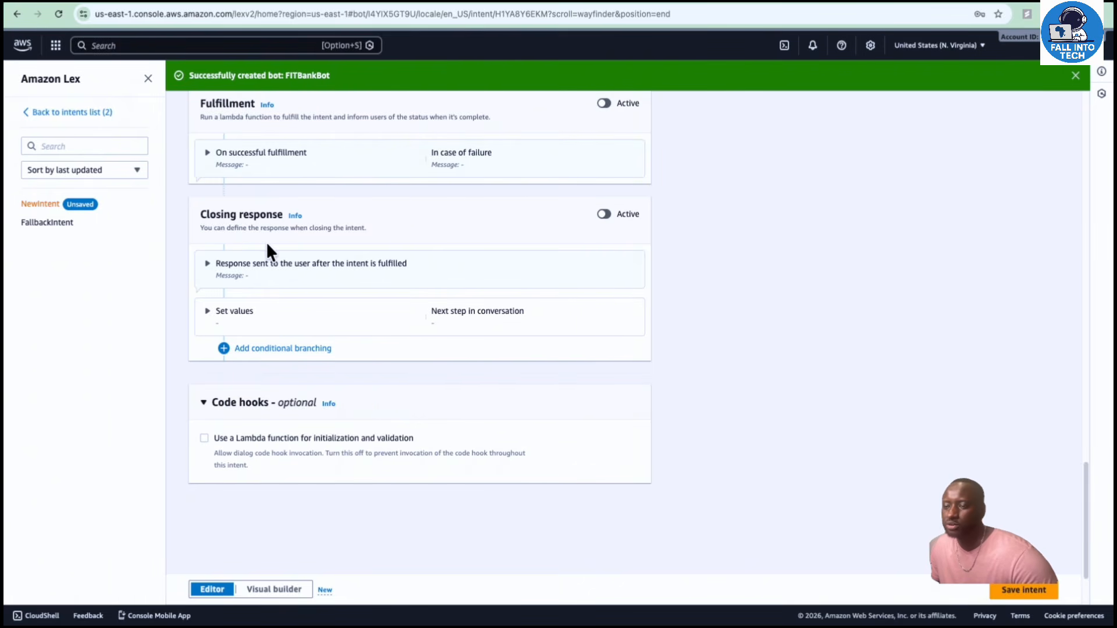
{"action": "left_click", "coordinate": [207, 268]}
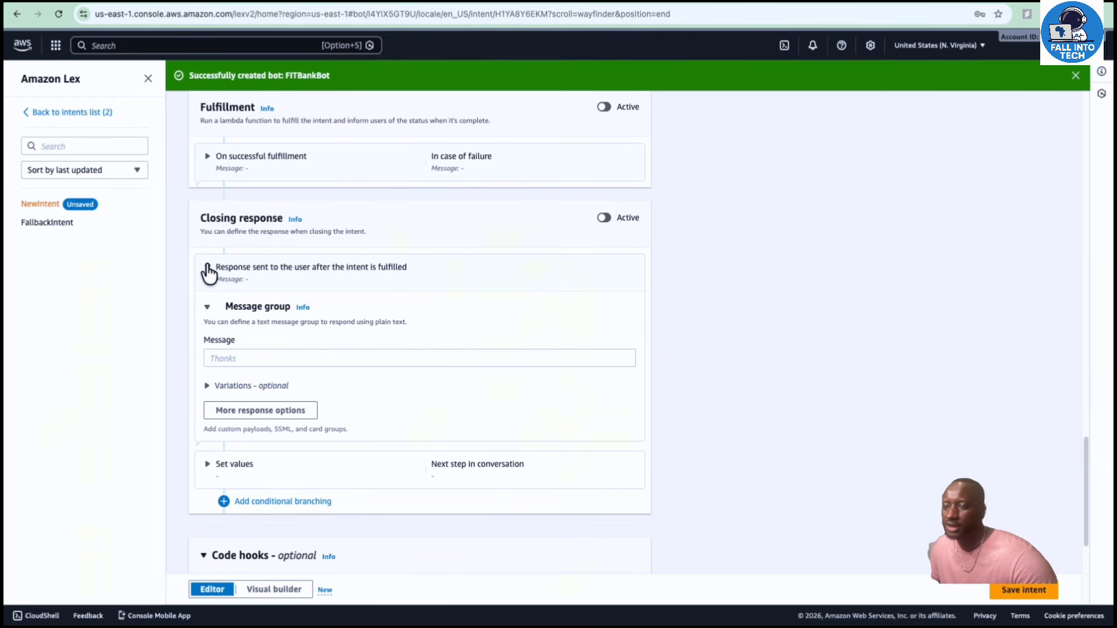
{"action": "left_click", "coordinate": [242, 357]}
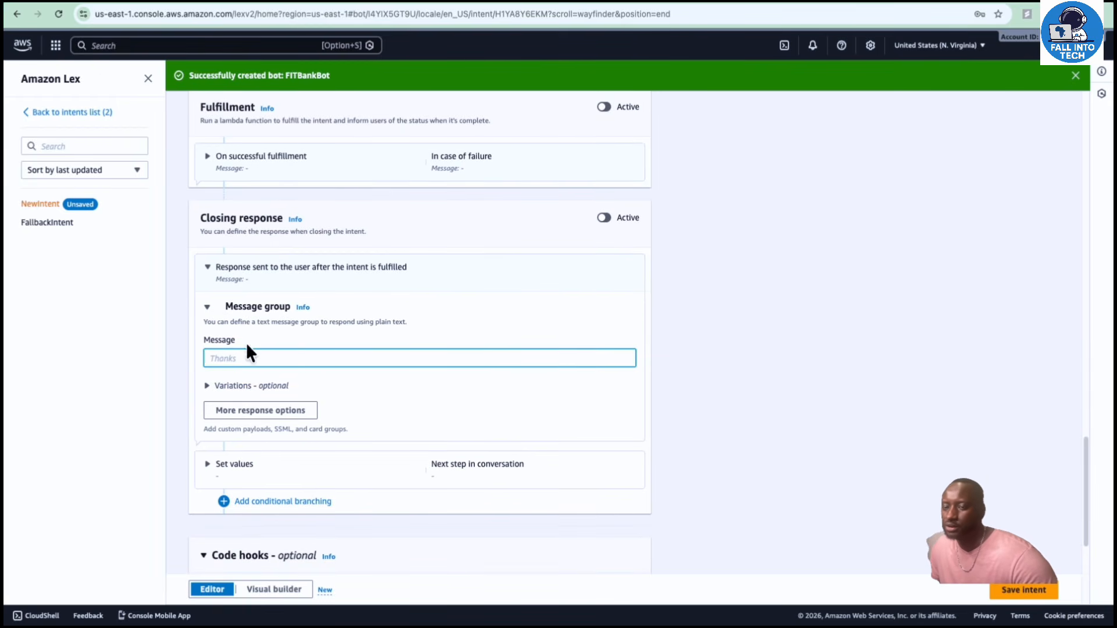
{"action": "type", "text": "Hi! I'm BB, the banking bot. How can I help you today?"}
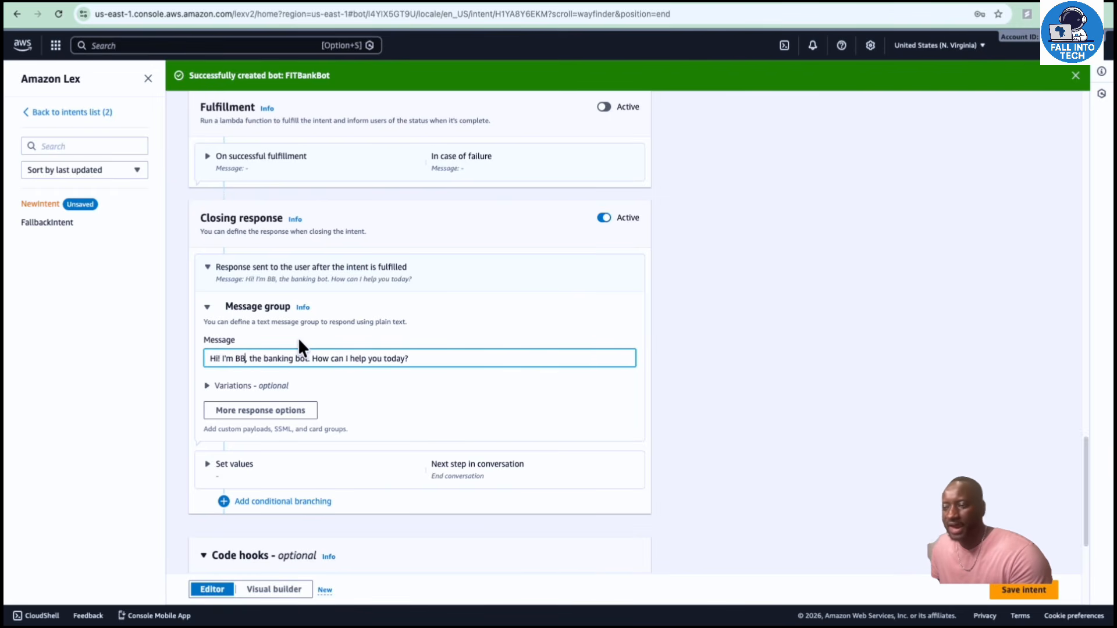
Step: Change the bot's name in the closing response message to Mara
{"action": "key", "text": "BackSpace"}
{"action": "key", "text": "BackSpace"}
{"action": "type", "text": "Mra"}
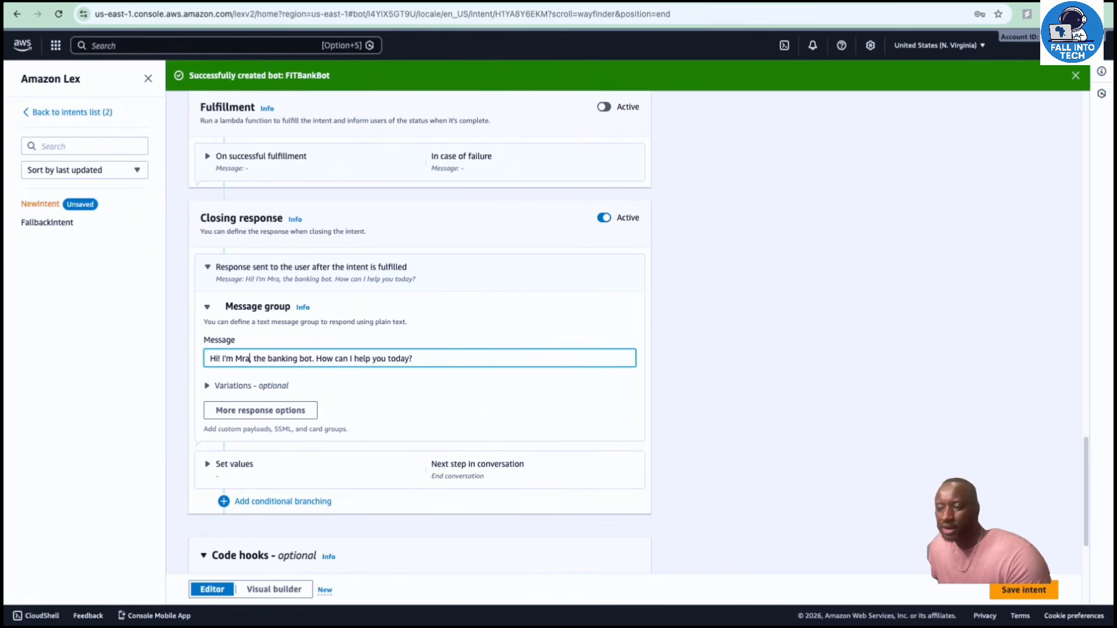
{"action": "key", "text": "BackSpace"}
{"action": "key", "text": "BackSpace"}
{"action": "type", "text": "ara,"}
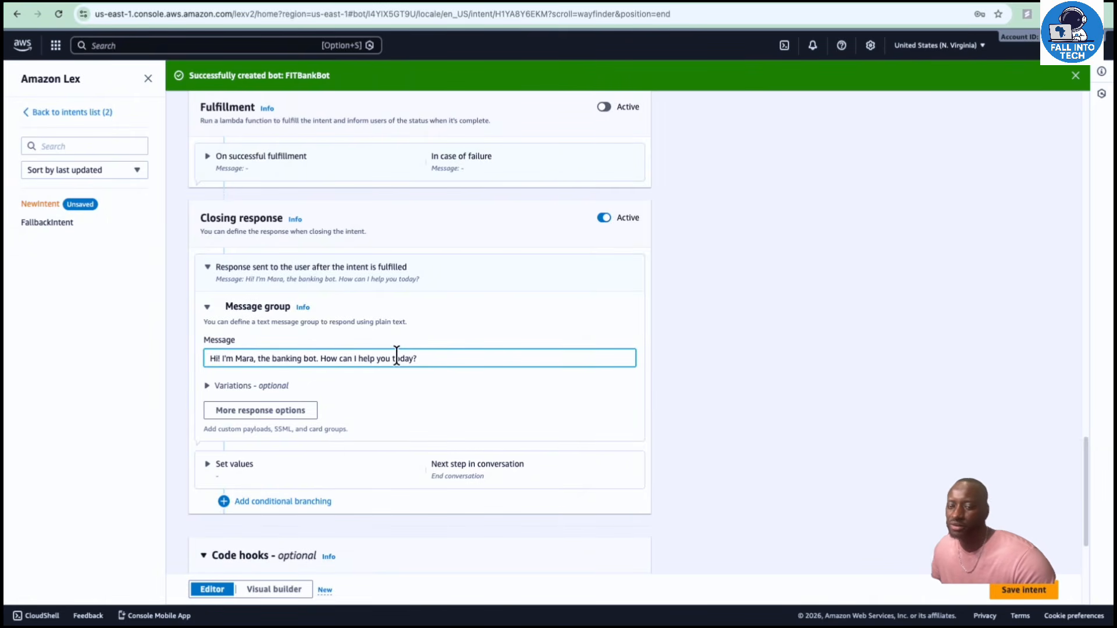
Step: Examine the optional variations of the closing response and review the intent's utterances, responses and code hooks
{"action": "scroll", "coordinate": [349, 349], "scroll_direction": "down", "scroll_amount": 3}
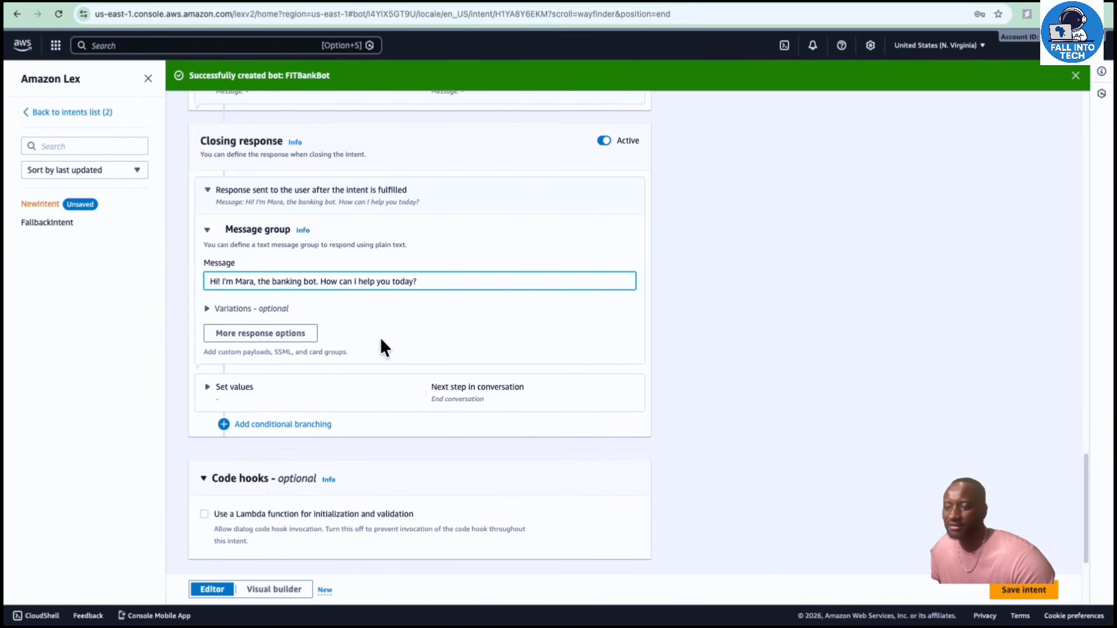
{"action": "left_click", "coordinate": [377, 313]}
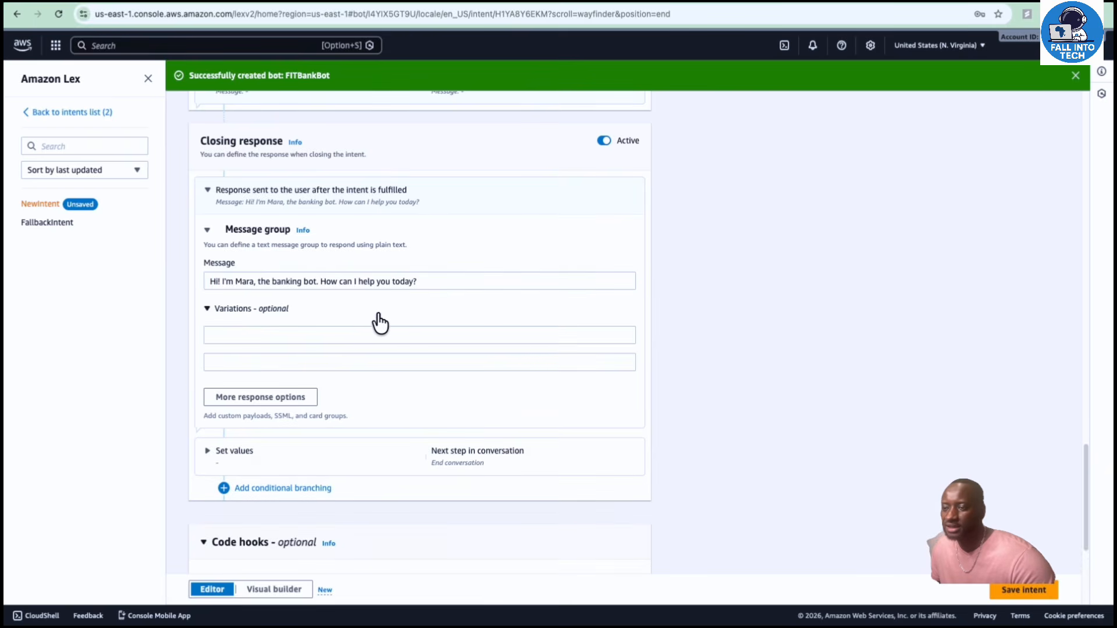
{"action": "left_click", "coordinate": [380, 309]}
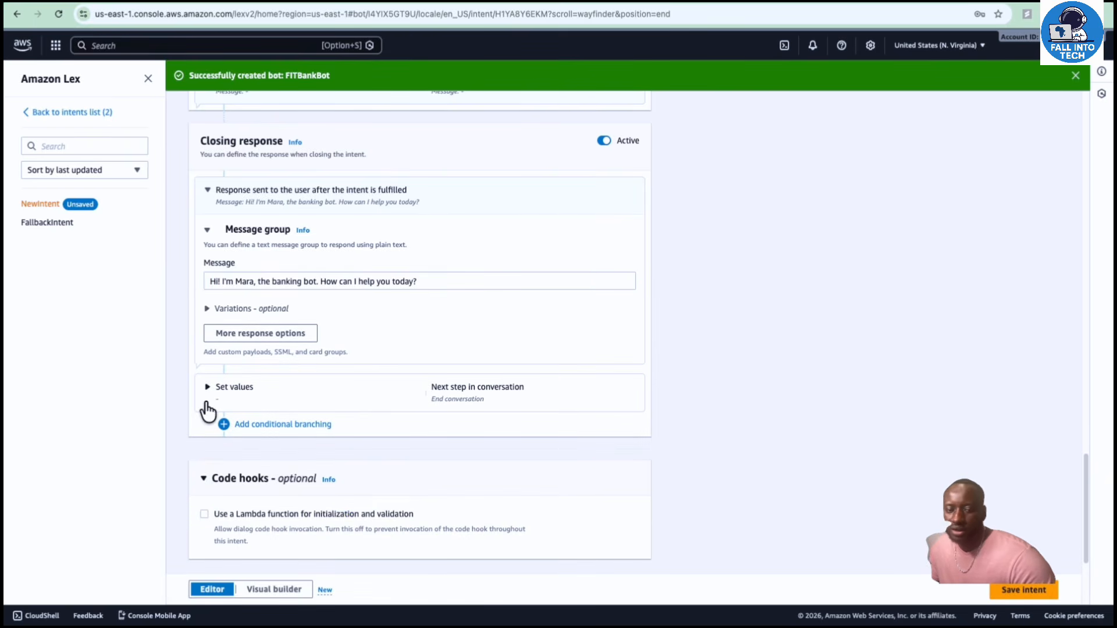
{"action": "scroll", "coordinate": [435, 406], "scroll_direction": "down", "scroll_amount": 5}
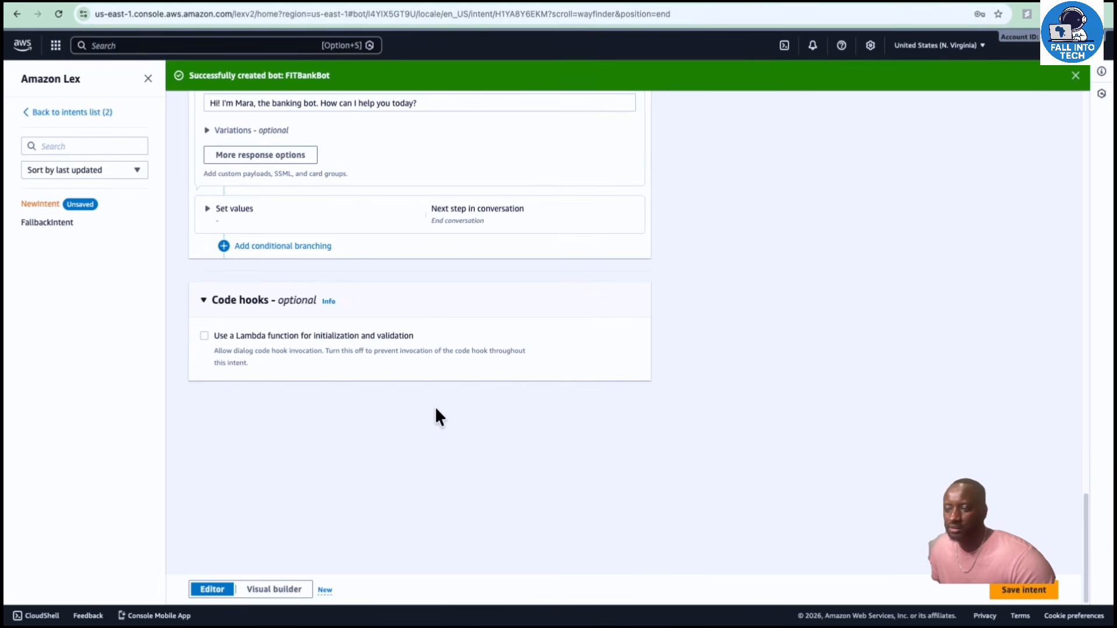
{"action": "scroll", "coordinate": [436, 409], "scroll_direction": "up", "scroll_amount": 15}
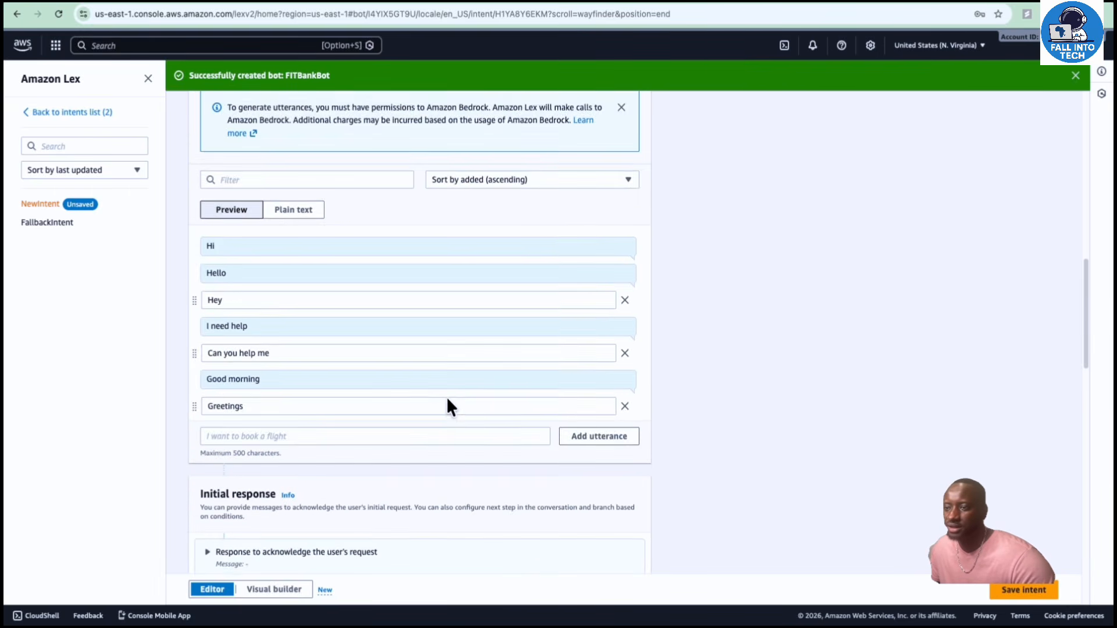
{"action": "scroll", "coordinate": [447, 399], "scroll_direction": "up", "scroll_amount": 4}
{"action": "scroll", "coordinate": [448, 402], "scroll_direction": "down", "scroll_amount": 20}
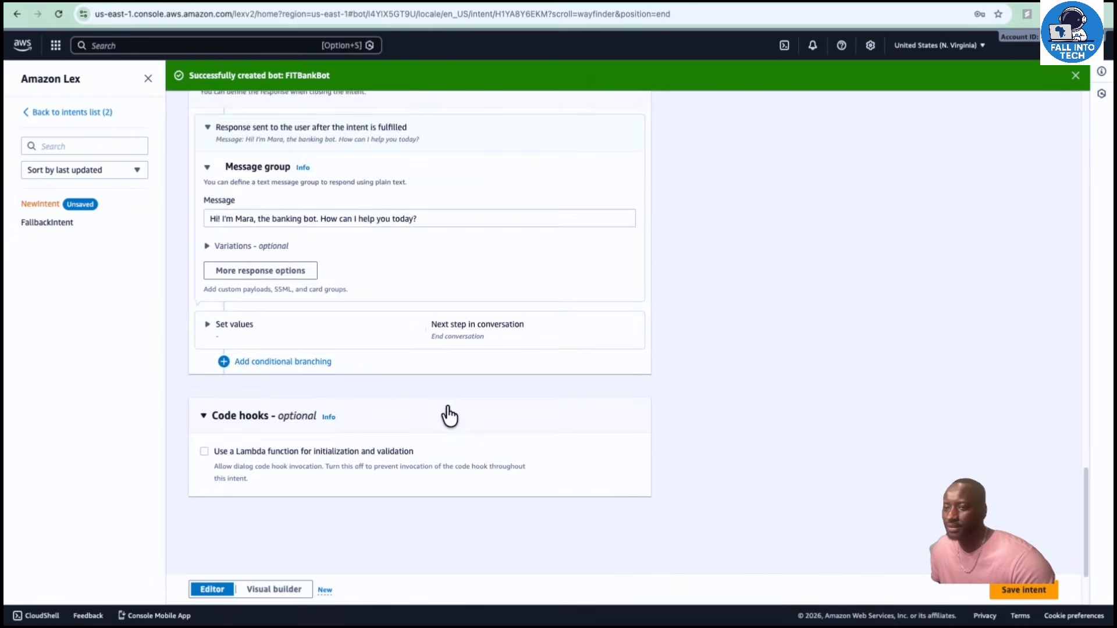
{"action": "scroll", "coordinate": [449, 415], "scroll_direction": "down", "scroll_amount": 2}
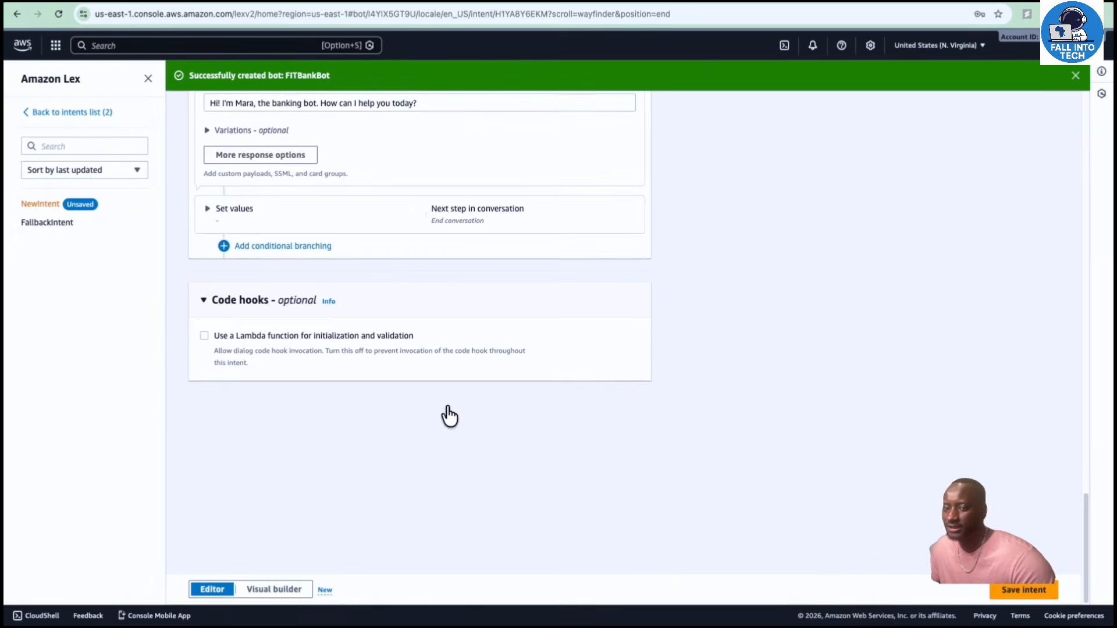
Step: Save the welcome intent and go back to its details
{"action": "left_click", "coordinate": [1024, 590]}
{"action": "scroll", "coordinate": [997, 472], "scroll_direction": "up", "scroll_amount": 8}
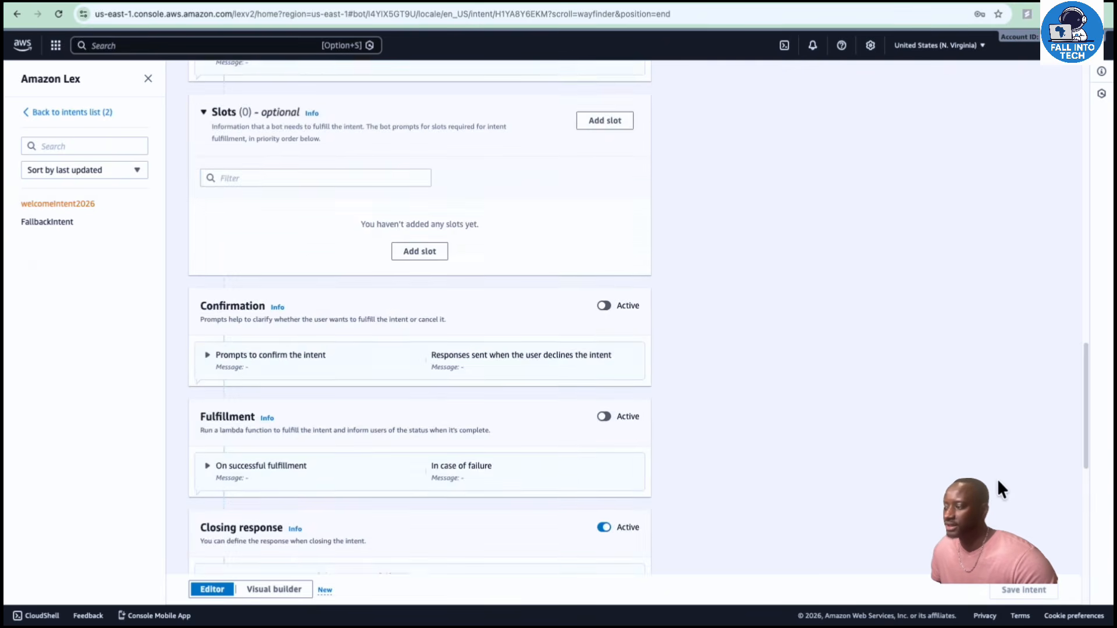
{"action": "scroll", "coordinate": [997, 480], "scroll_direction": "up", "scroll_amount": 10}
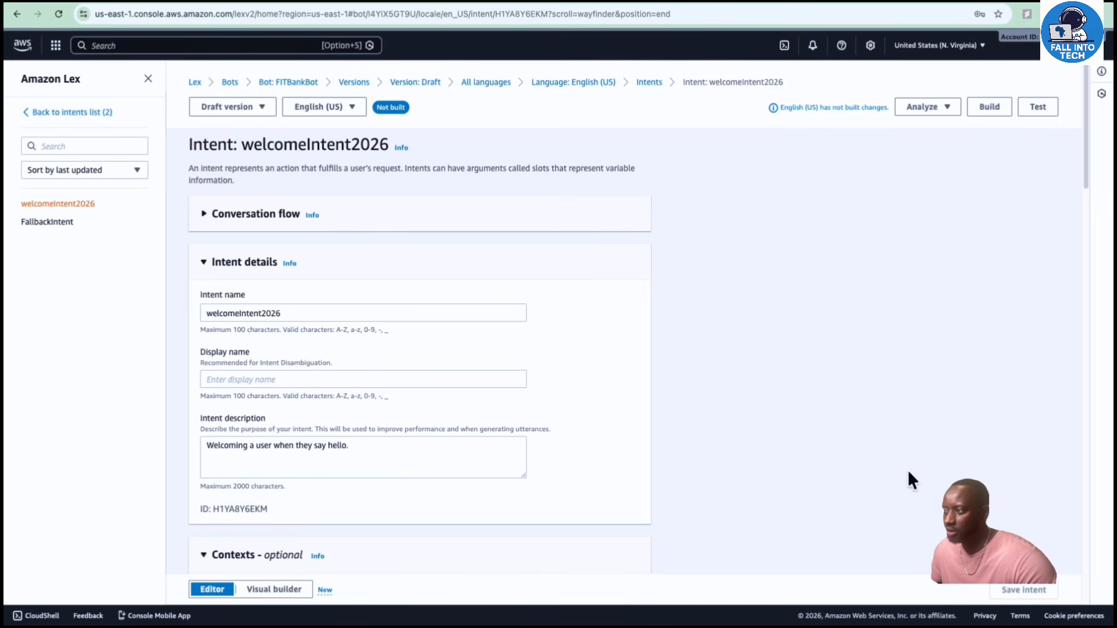
Step: Build the bot's English (US) language and test the draft version with the message "Hi"
{"action": "left_click", "coordinate": [989, 107]}
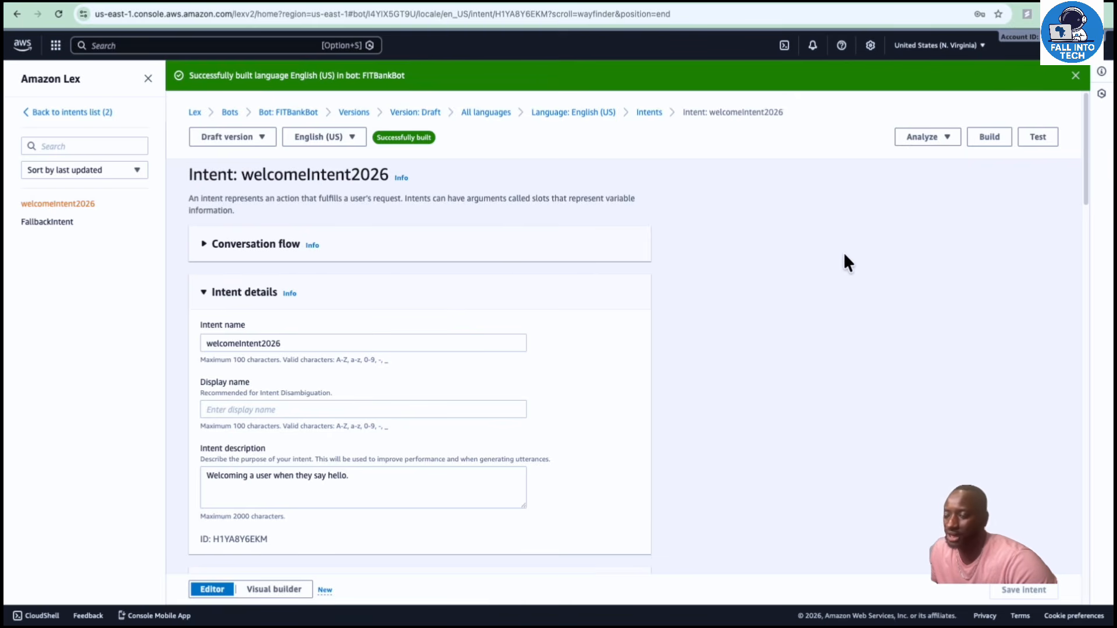
{"action": "left_click", "coordinate": [1045, 149]}
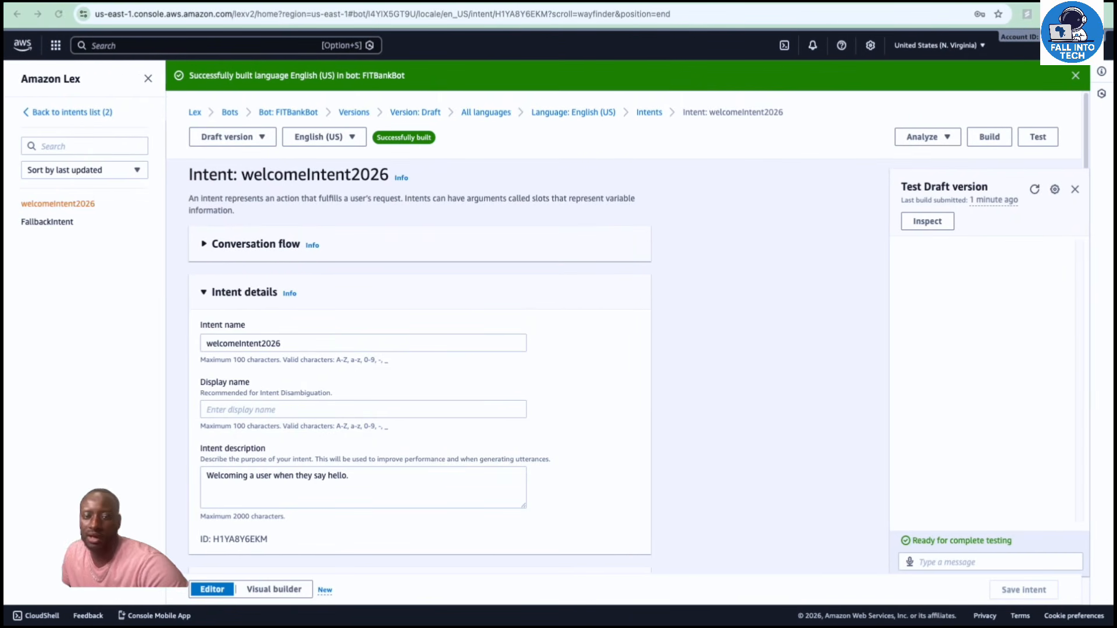
{"action": "left_click", "coordinate": [938, 561]}
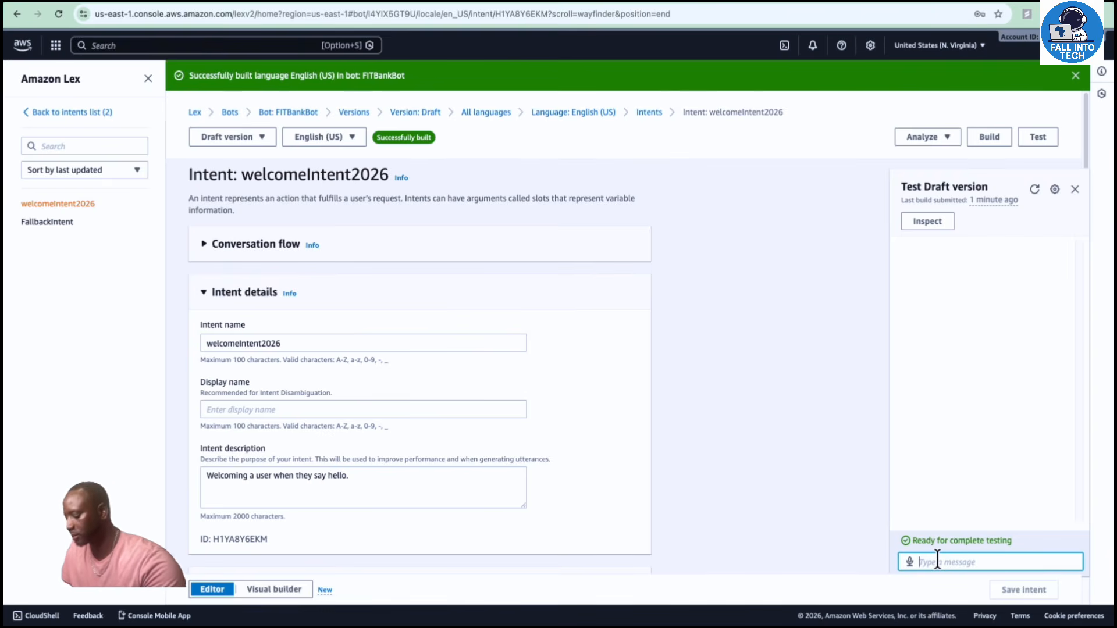
{"action": "type", "text": "Hi"}
{"action": "key", "text": "Return"}
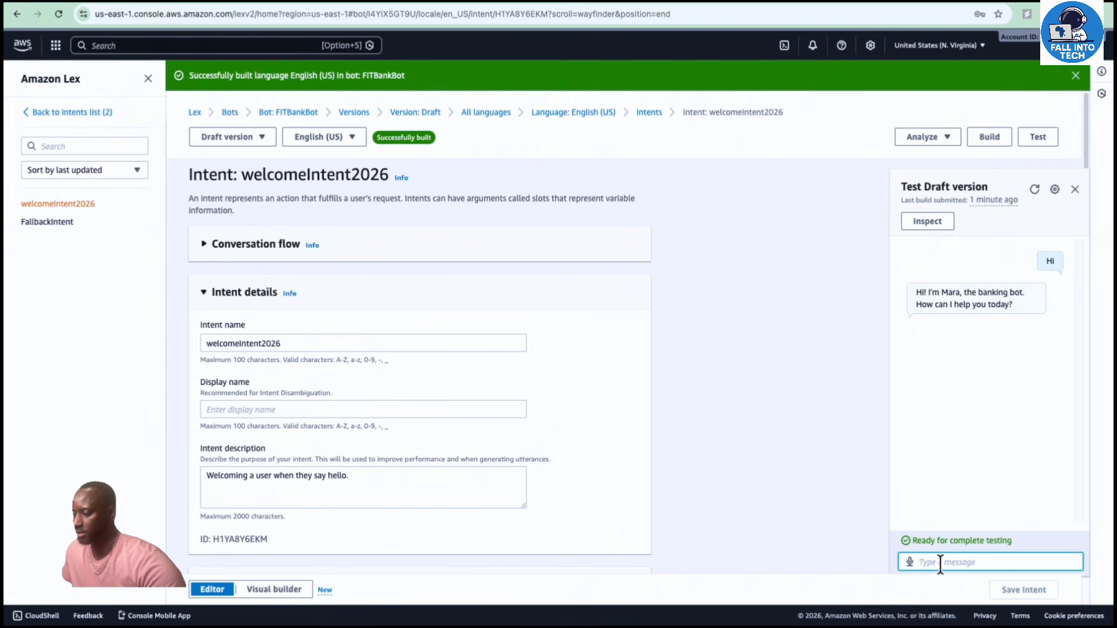
Step: Test the welcome intent with the messages "hey", "hello" and "help me"
{"action": "type", "text": "hey"}
{"action": "key", "text": "Return"}
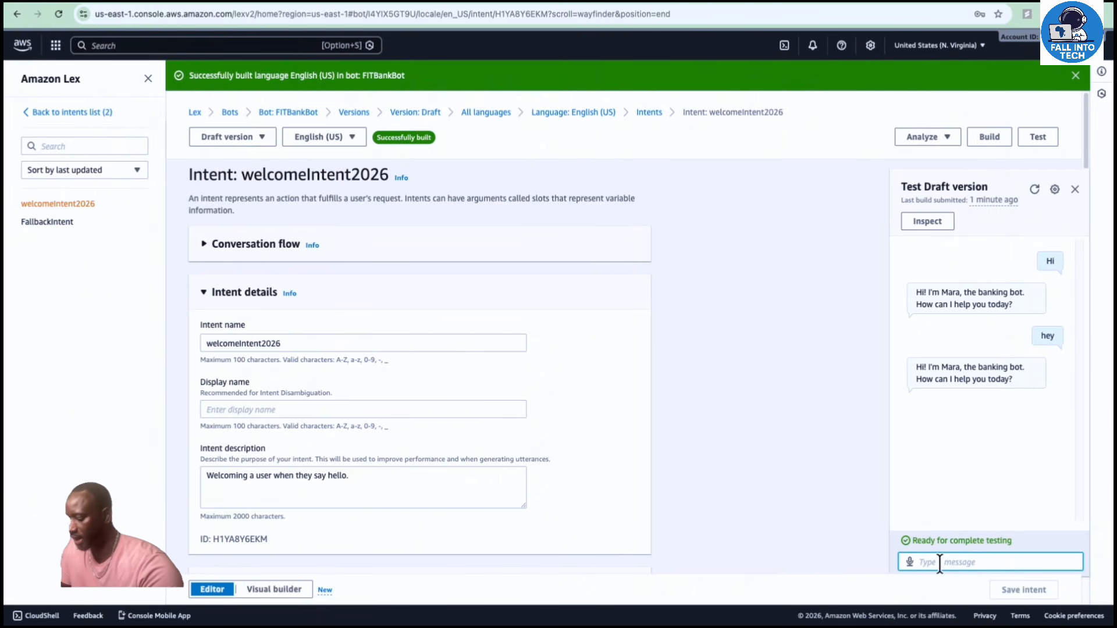
{"action": "type", "text": "hello"}
{"action": "key", "text": "Return"}
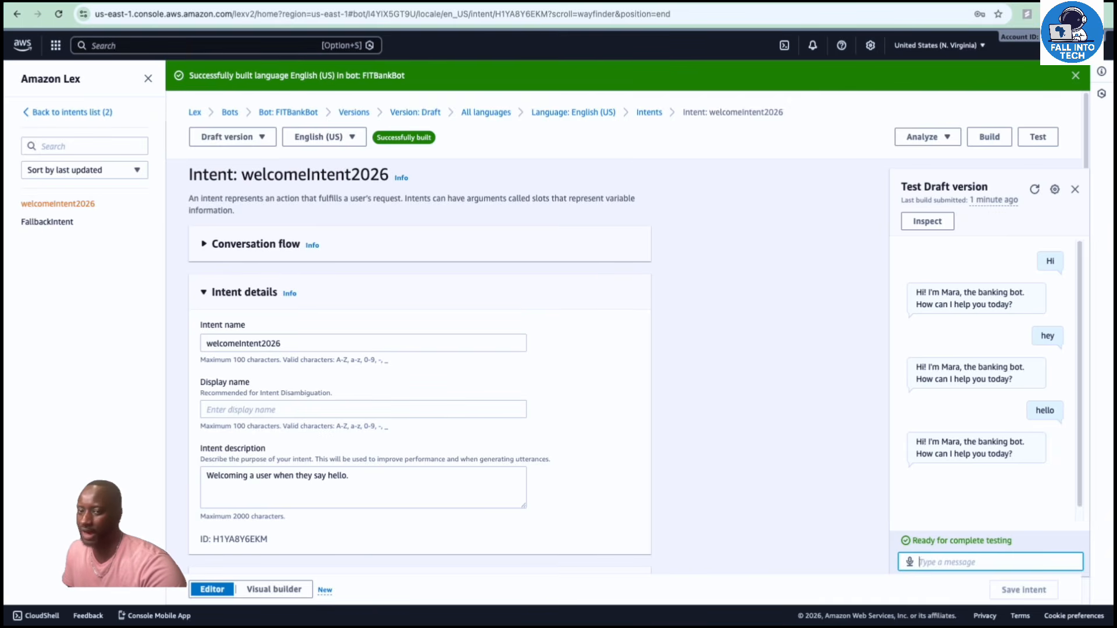
{"action": "type", "text": "help me"}
{"action": "key", "text": "Return"}
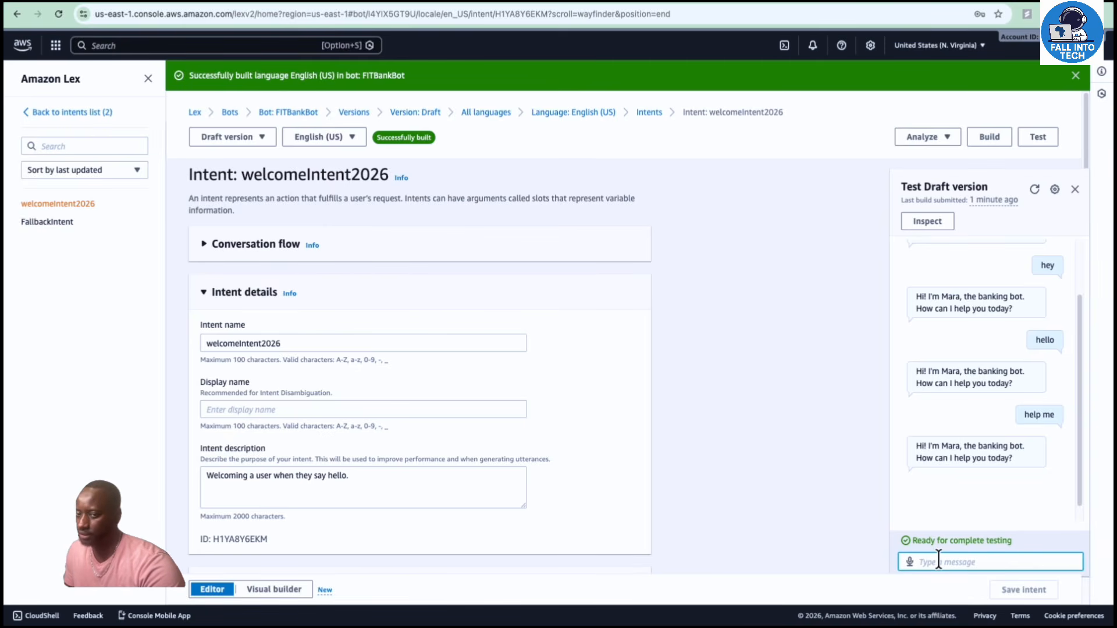
Step: Test the bot with the message "Bonjour" and with "hello" and "help me" as spoken input
{"action": "type", "text": "Bo"}
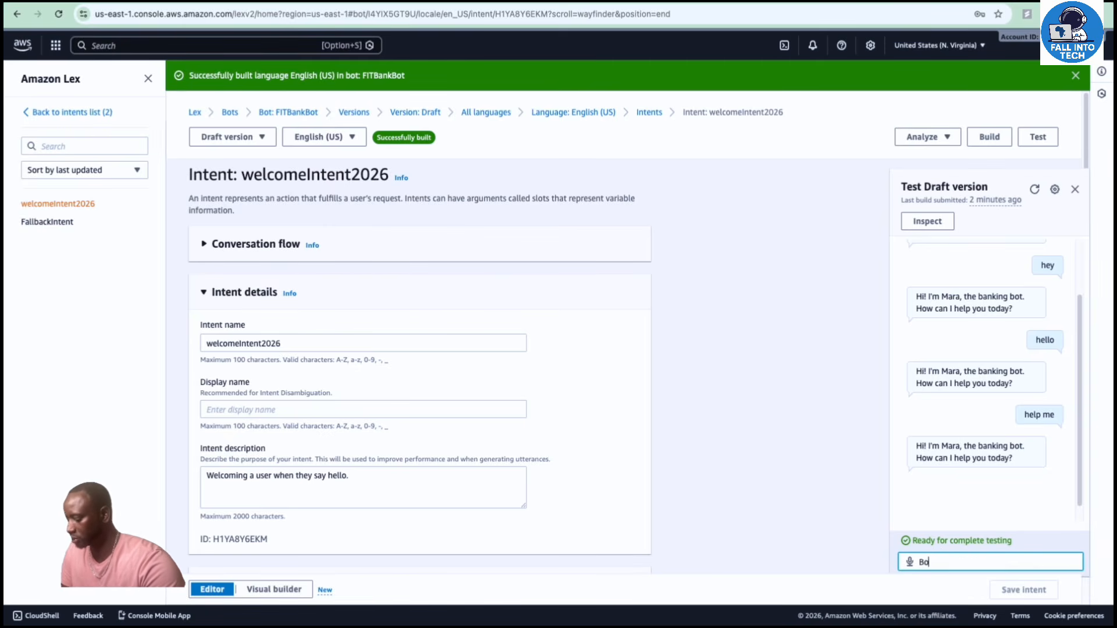
{"action": "type", "text": "njour"}
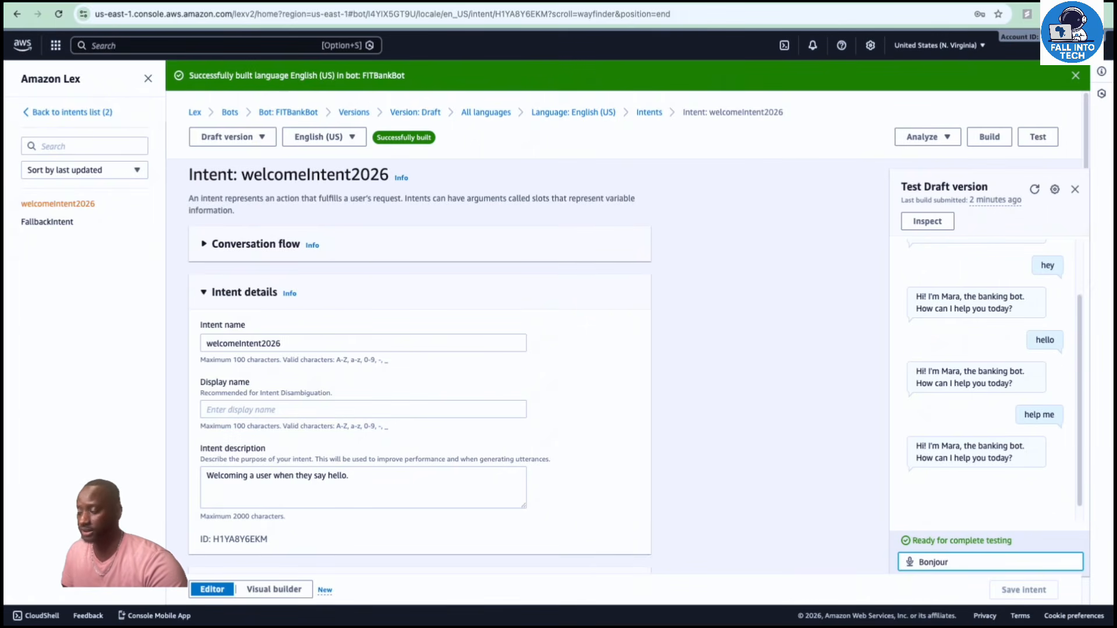
{"action": "key", "text": "Return"}
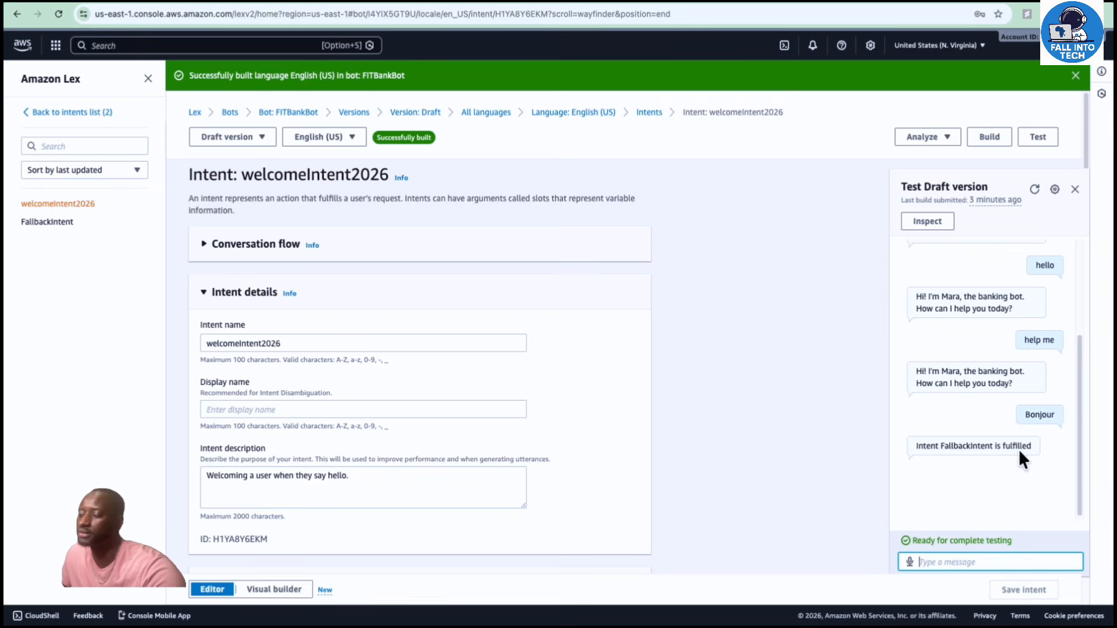
{"action": "left_click", "coordinate": [910, 562]}
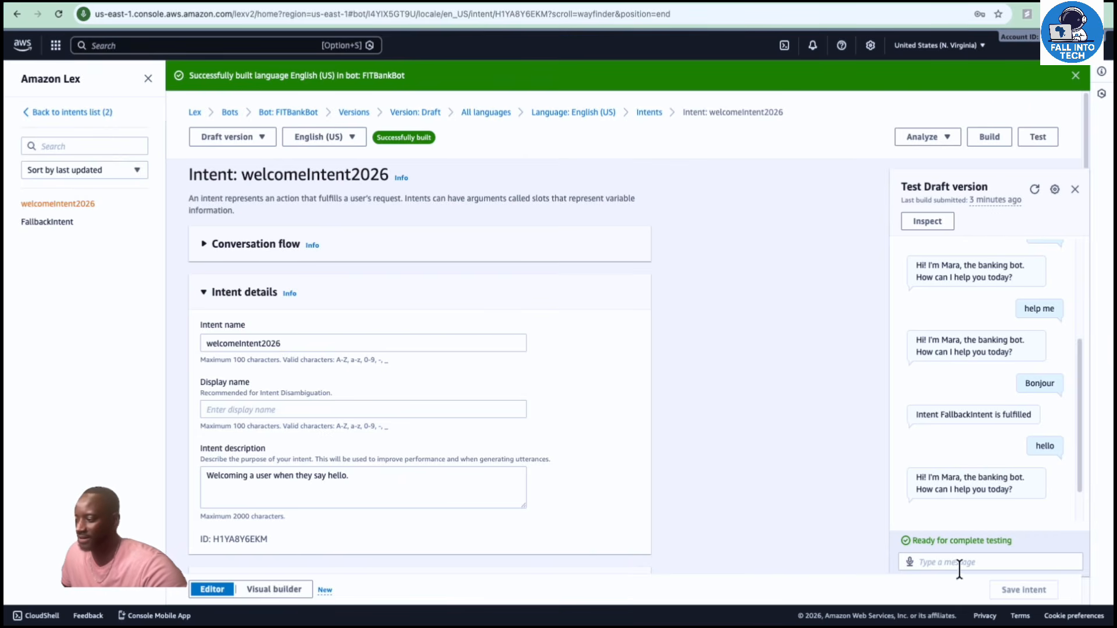
{"action": "left_click", "coordinate": [909, 562]}
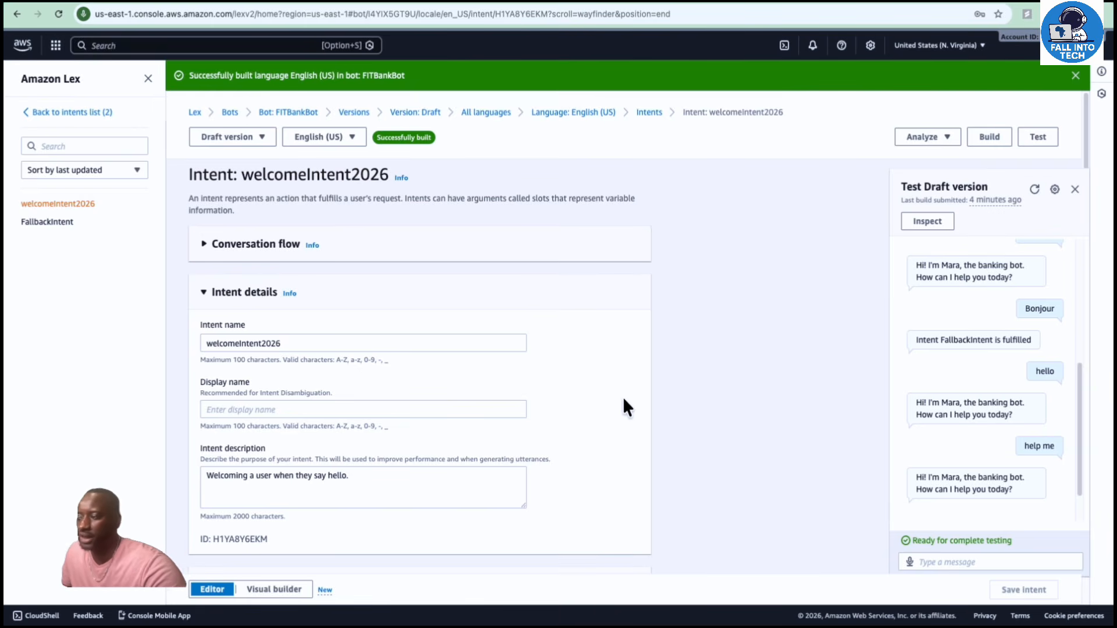
Step: Open the FallbackIntent and show the message group of its closing response
{"action": "left_click", "coordinate": [46, 225]}
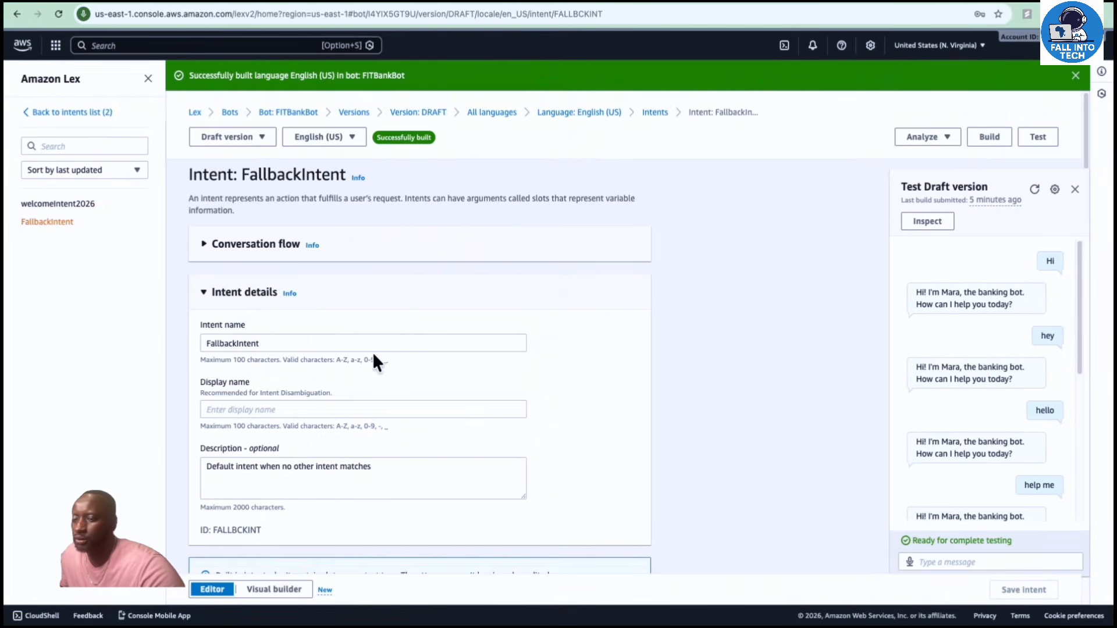
{"action": "scroll", "coordinate": [369, 353], "scroll_direction": "down", "scroll_amount": 5}
{"action": "scroll", "coordinate": [369, 353], "scroll_direction": "down", "scroll_amount": 3}
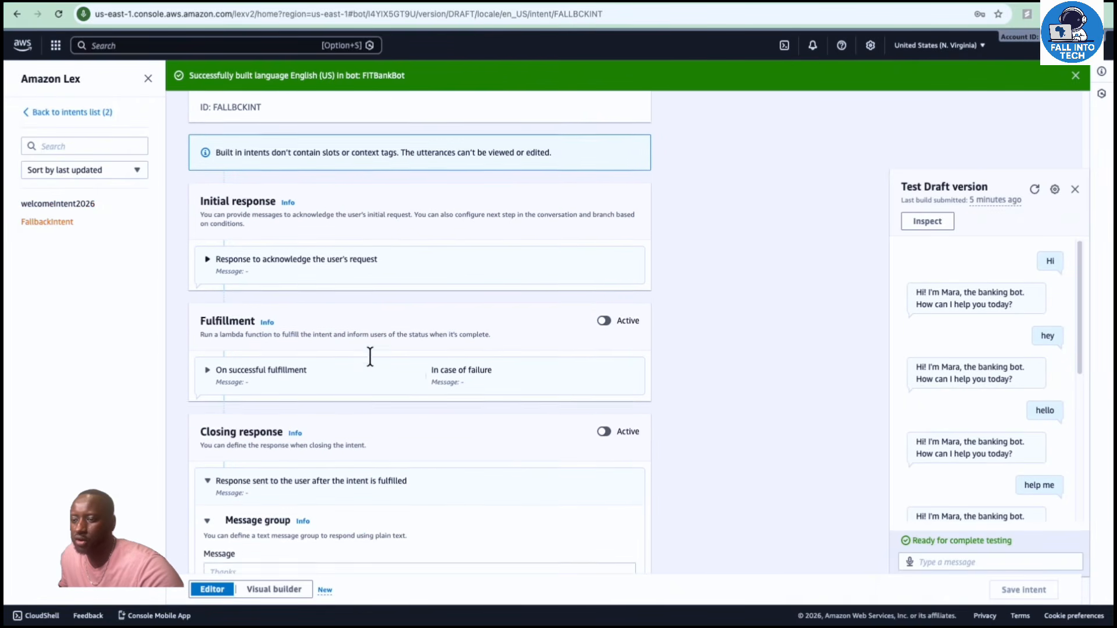
{"action": "scroll", "coordinate": [370, 356], "scroll_direction": "down", "scroll_amount": 2}
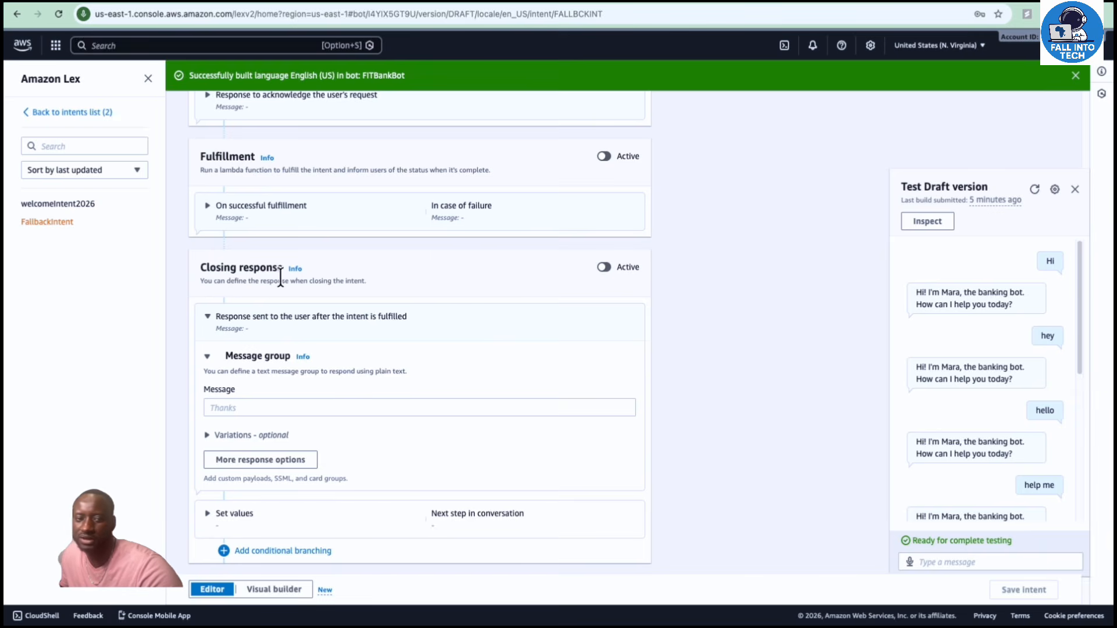
{"action": "scroll", "coordinate": [294, 312], "scroll_direction": "down", "scroll_amount": 1}
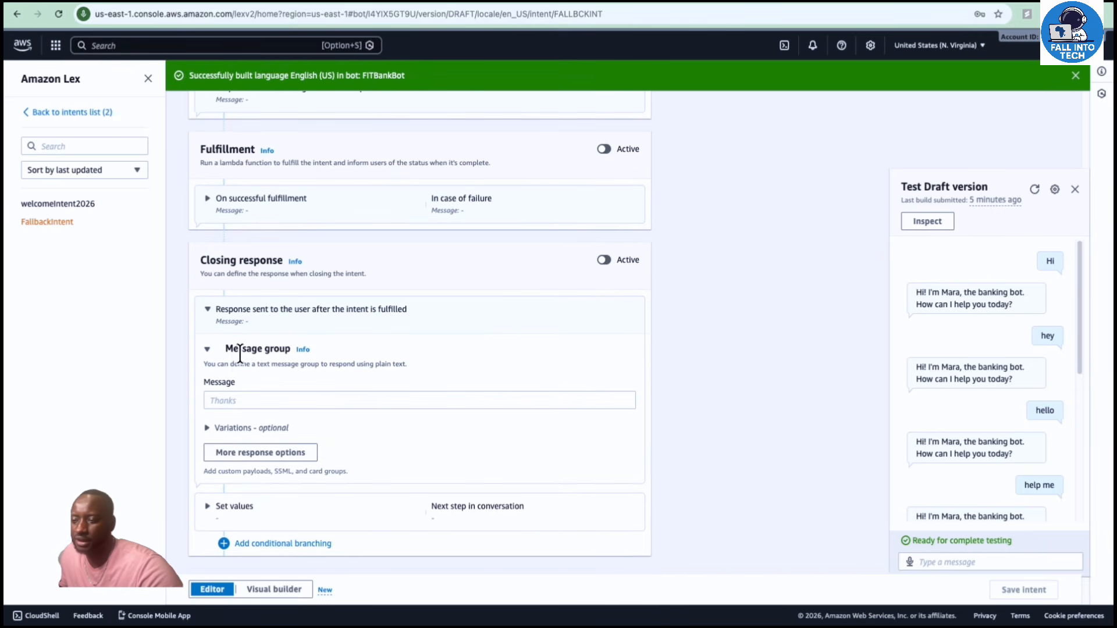
{"action": "left_click", "coordinate": [208, 313]}
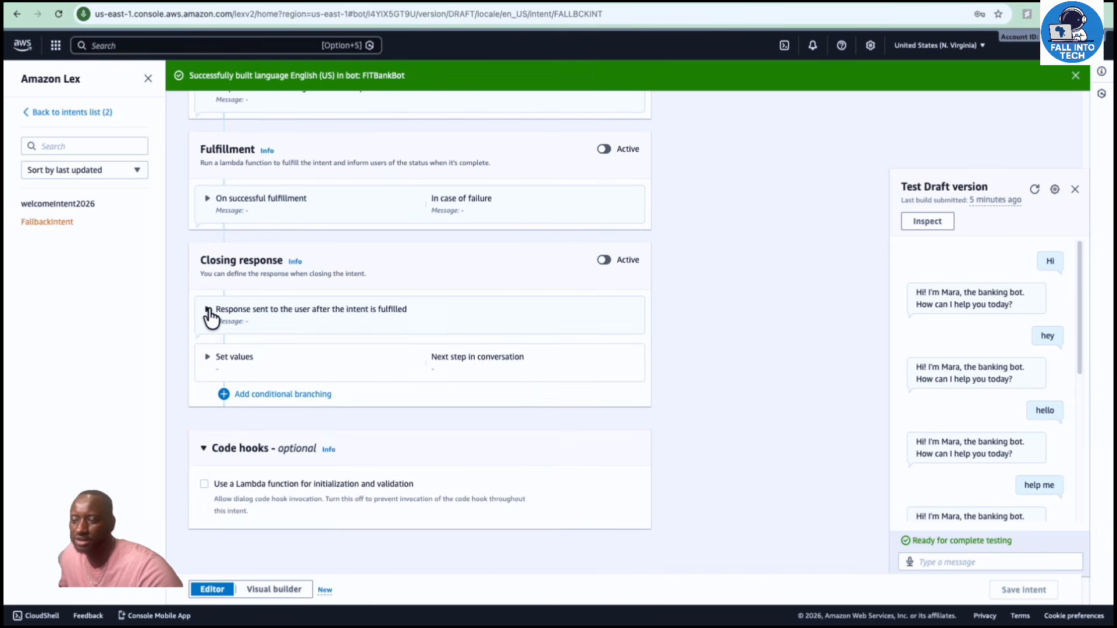
{"action": "left_click", "coordinate": [208, 312]}
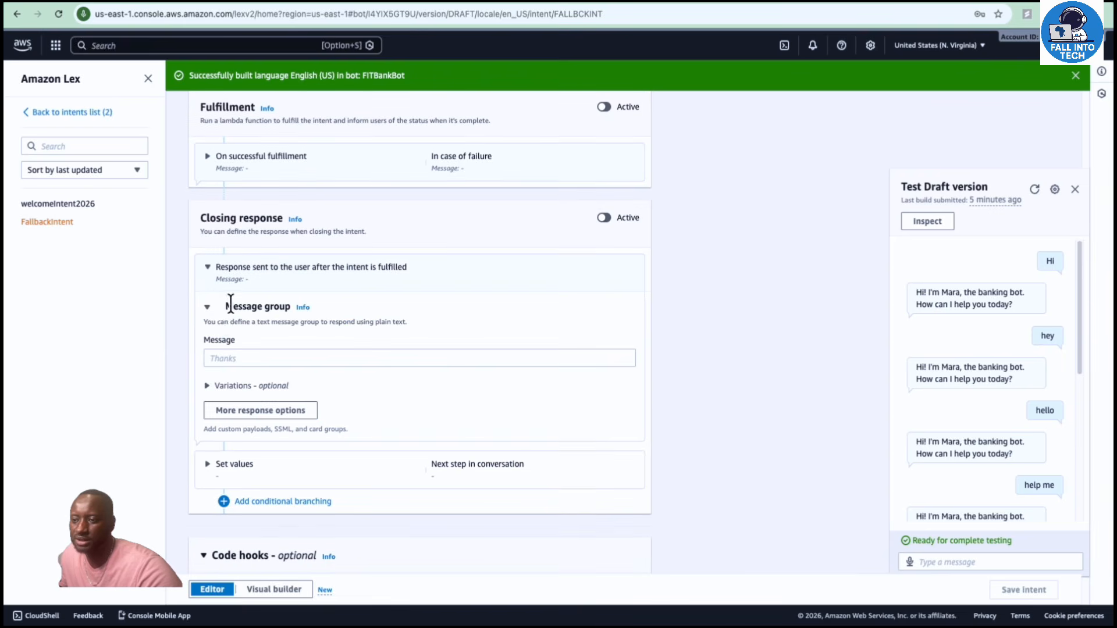
Step: Set the fallback closing message to "Sorry, I'm having trouble understanding. Can you describe what you'd like to do in a few words?"
{"action": "left_click", "coordinate": [251, 359]}
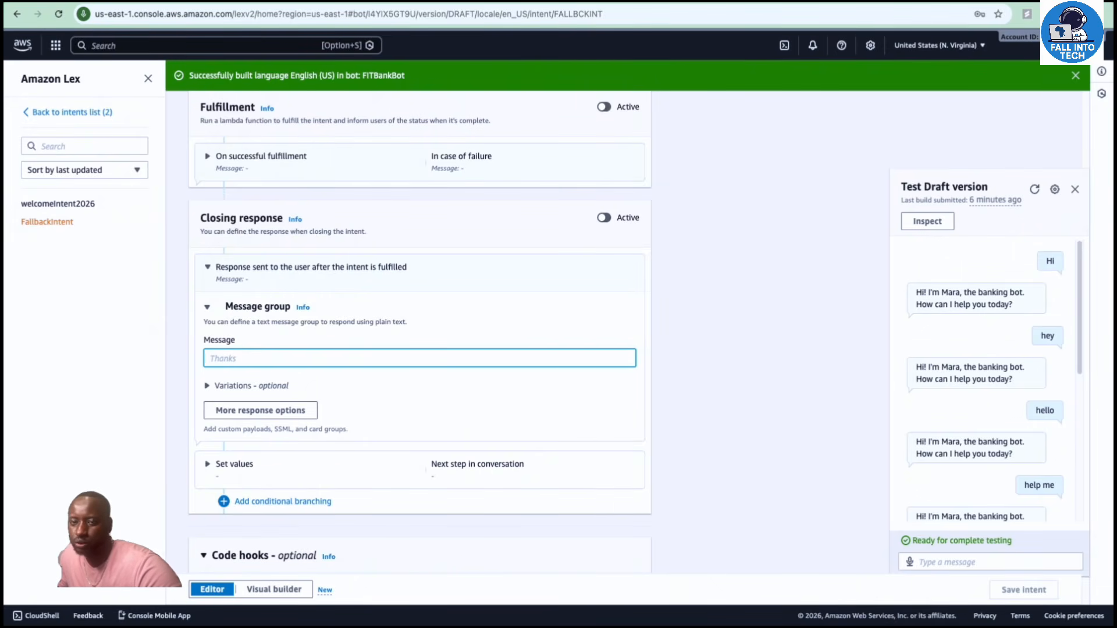
{"action": "key", "text": "super+Tab"}
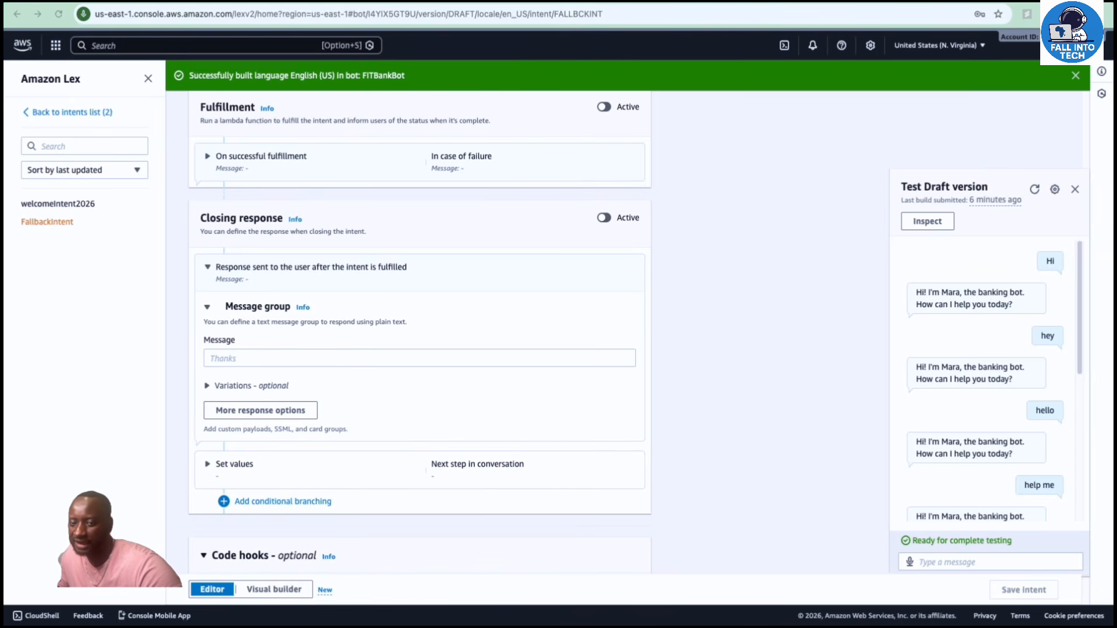
{"action": "left_click", "coordinate": [235, 361]}
{"action": "right_click", "coordinate": [235, 361]}
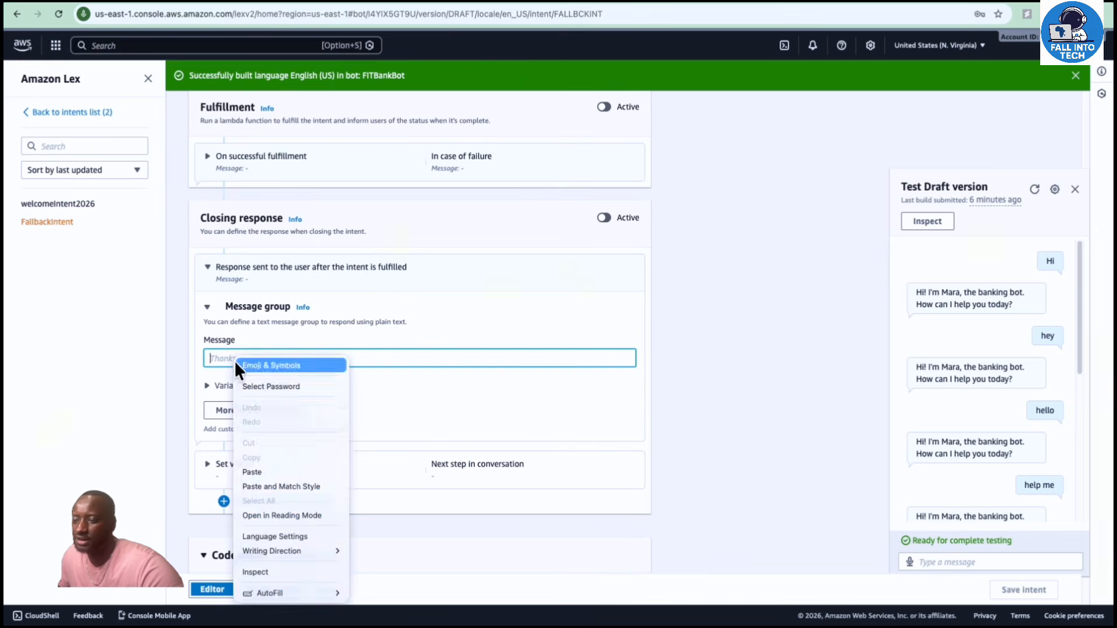
{"action": "left_click", "coordinate": [265, 466]}
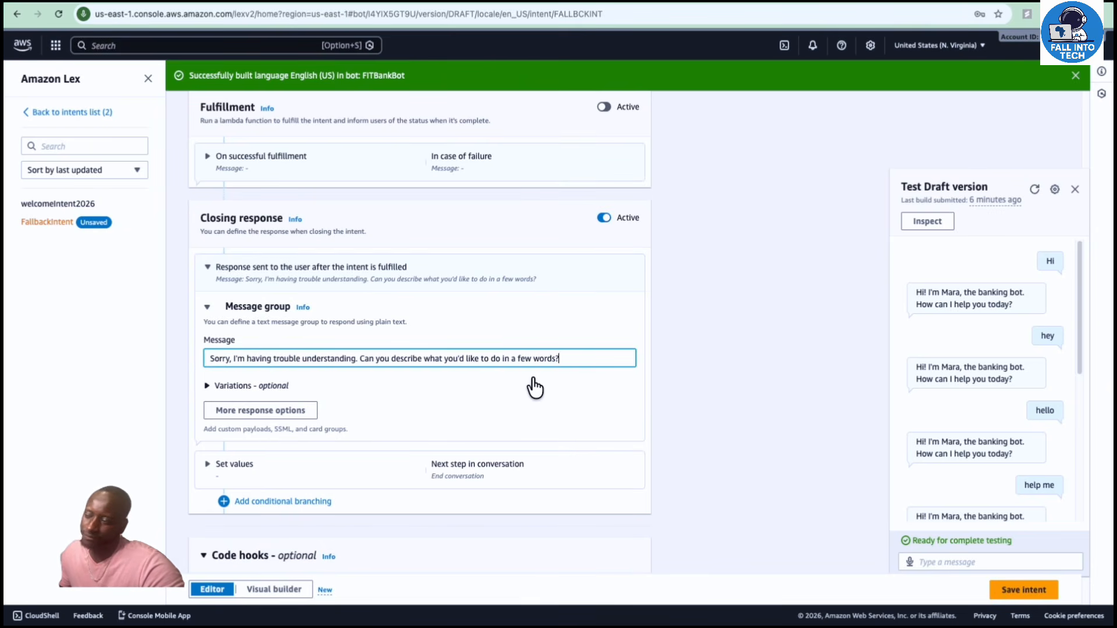
Step: Examine the additional response options for the fallback intent's closing response without changing them
{"action": "scroll", "coordinate": [962, 460], "scroll_direction": "down", "scroll_amount": 5}
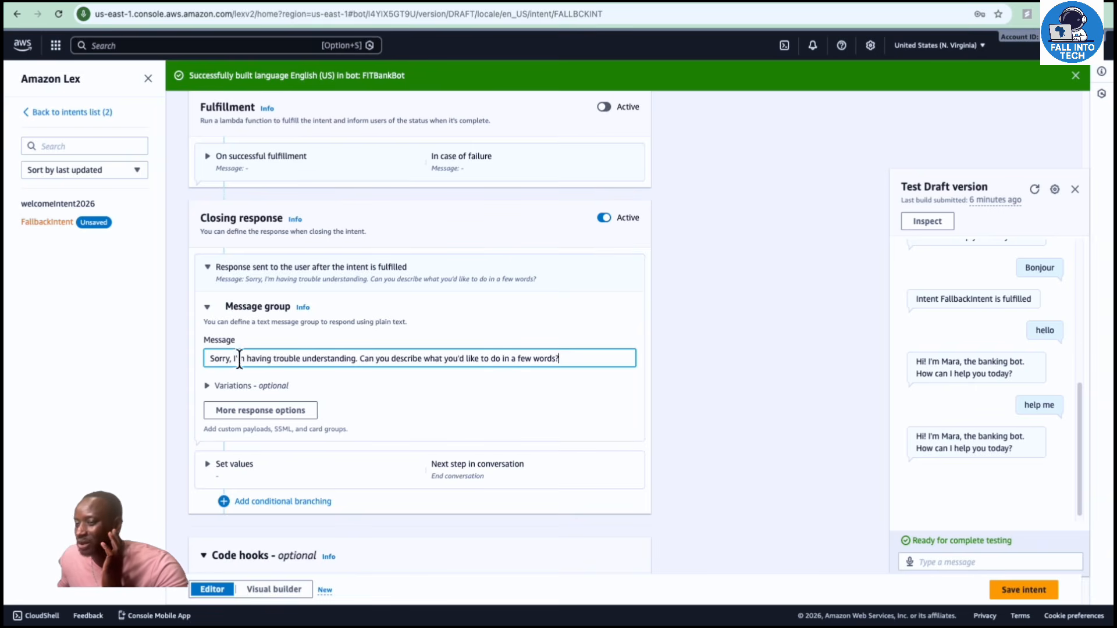
{"action": "left_click", "coordinate": [369, 382]}
{"action": "scroll", "coordinate": [369, 360], "scroll_direction": "down", "scroll_amount": 2}
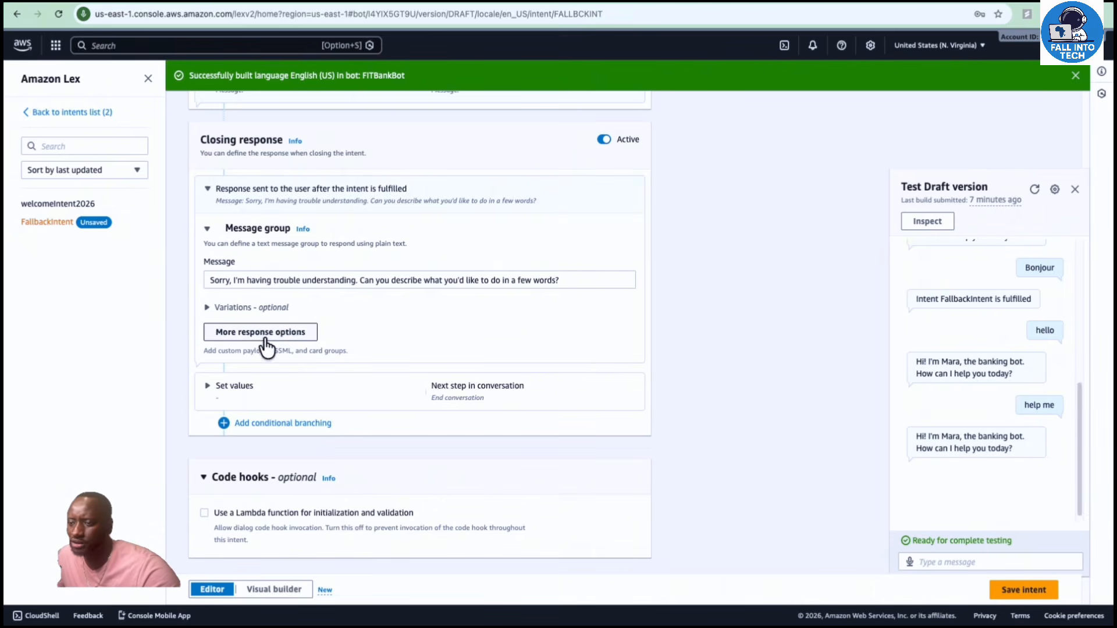
{"action": "left_click", "coordinate": [240, 332]}
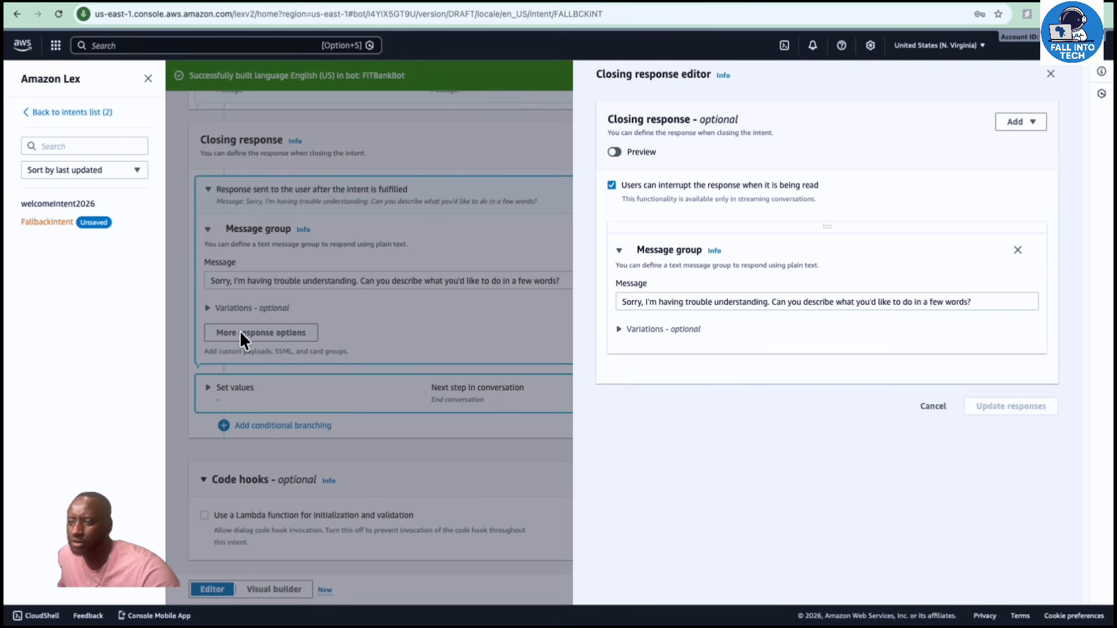
{"action": "left_click", "coordinate": [1051, 74]}
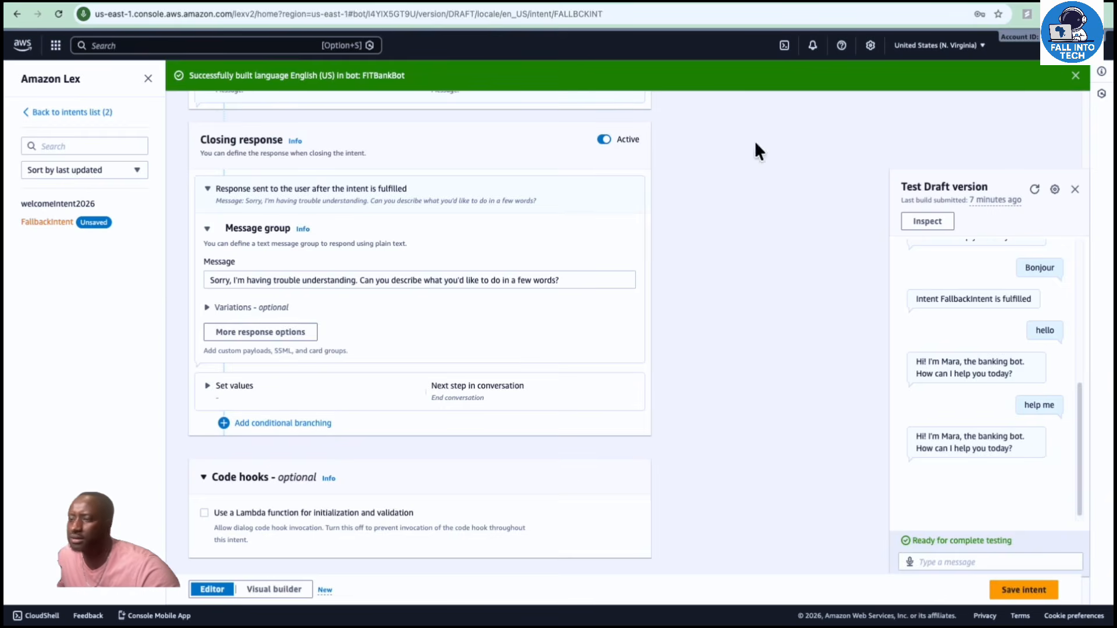
Step: Add the first closing response variation "Hmm... could you try rephrasing that? I can help you check your balance or transfer funds."
{"action": "left_click", "coordinate": [244, 307]}
{"action": "left_click", "coordinate": [234, 334]}
{"action": "left_click", "coordinate": [239, 359]}
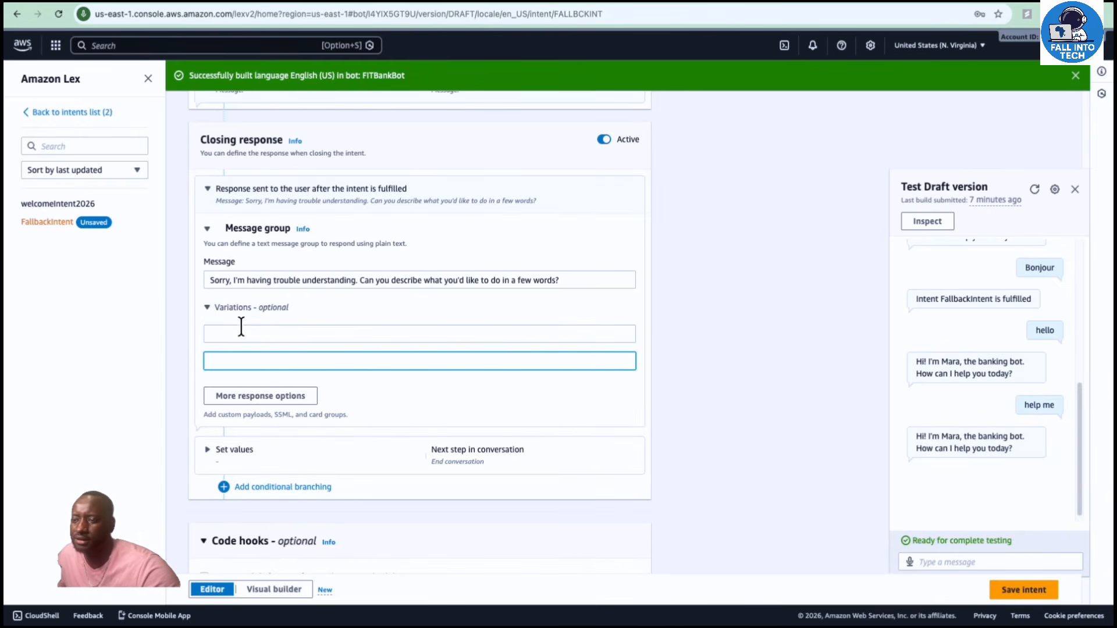
{"action": "left_click", "coordinate": [240, 333]}
{"action": "left_click", "coordinate": [216, 335]}
{"action": "right_click", "coordinate": [216, 335]}
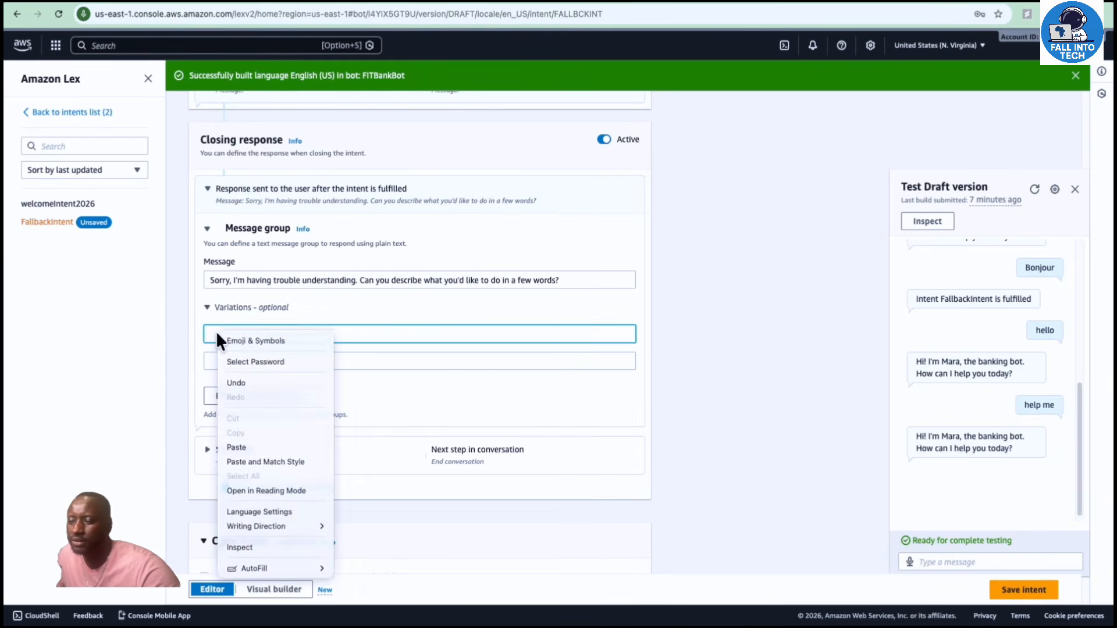
{"action": "left_click", "coordinate": [242, 444]}
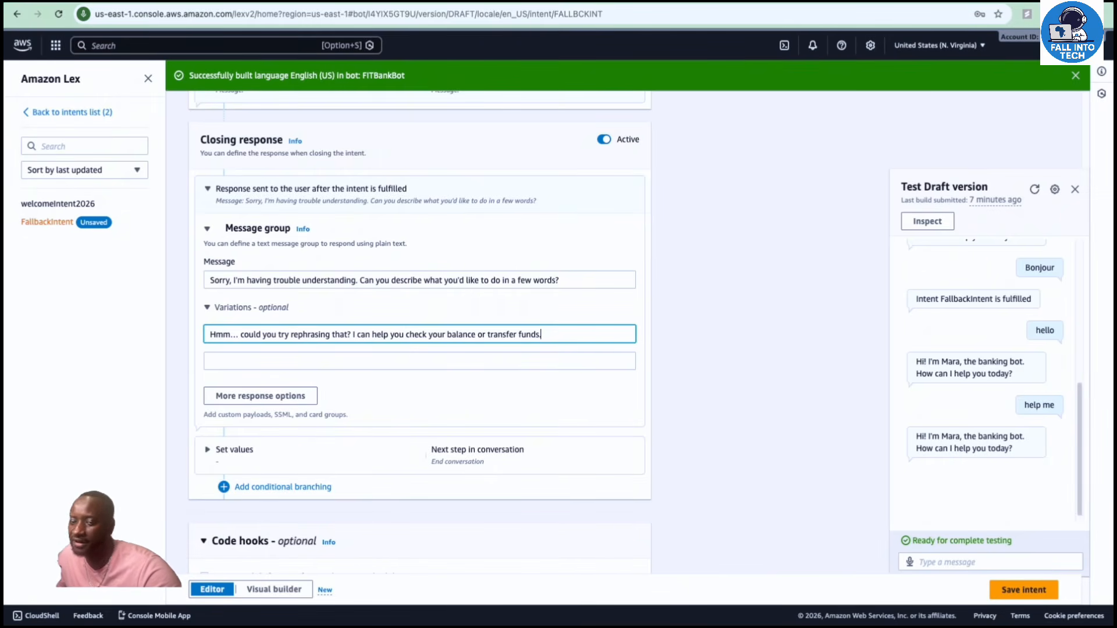
Step: Add the second closing response variation "Sorry, I didn't quite get that. Are you trying to check your balance or transfer money?"
{"action": "key", "text": "super+Tab"}
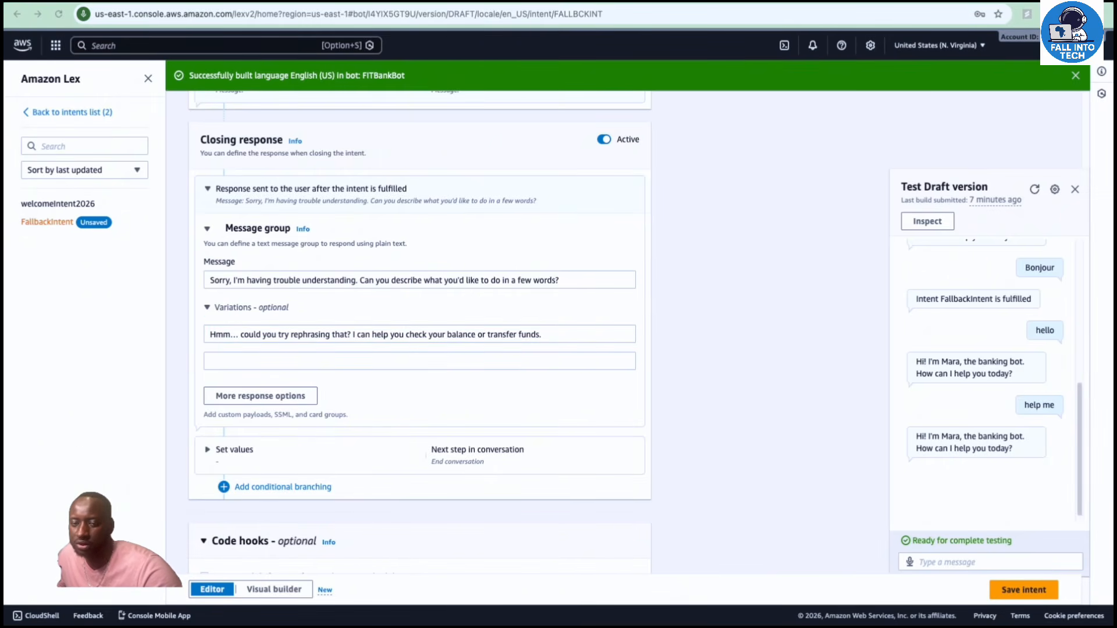
{"action": "left_click", "coordinate": [215, 362]}
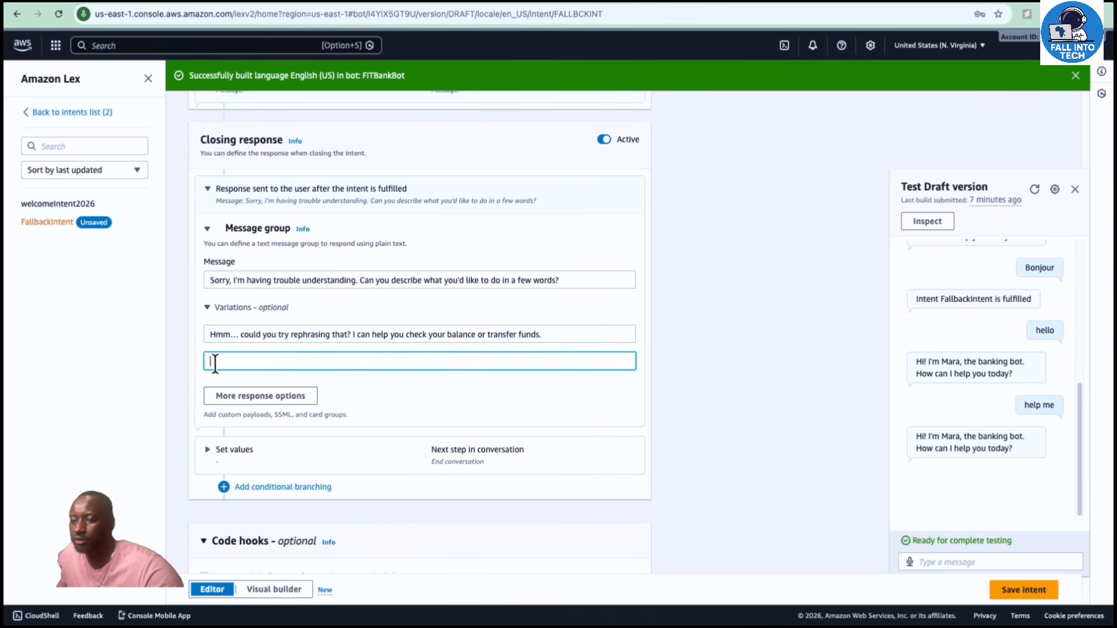
{"action": "right_click", "coordinate": [215, 362]}
{"action": "left_click", "coordinate": [230, 466]}
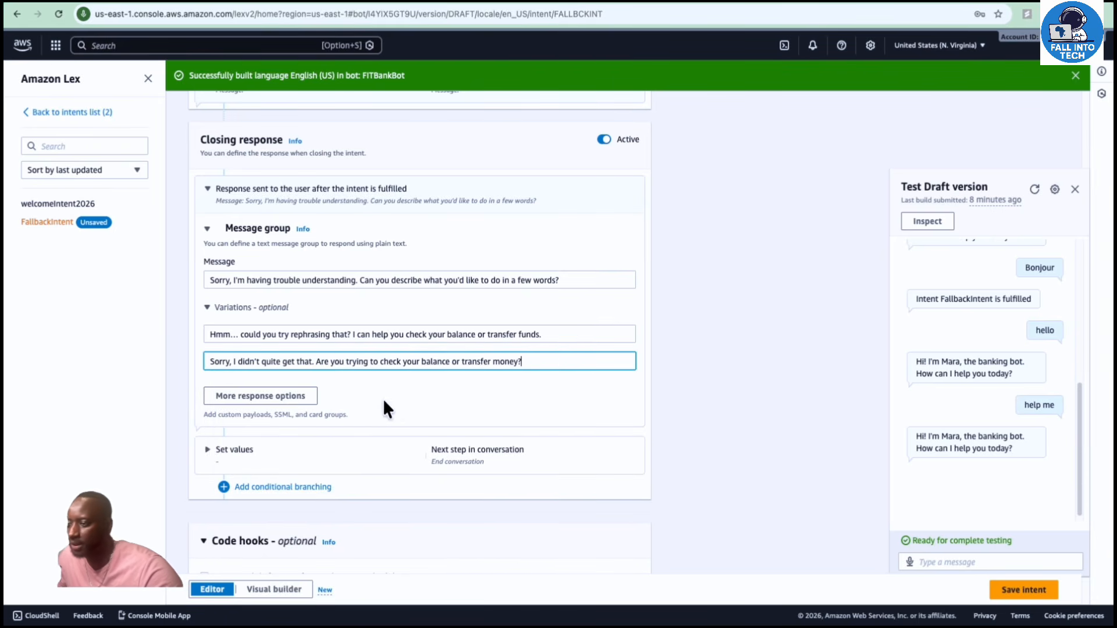
Step: Save the FallbackIntent with its new closing response and variations
{"action": "scroll", "coordinate": [441, 386], "scroll_direction": "down", "scroll_amount": 1}
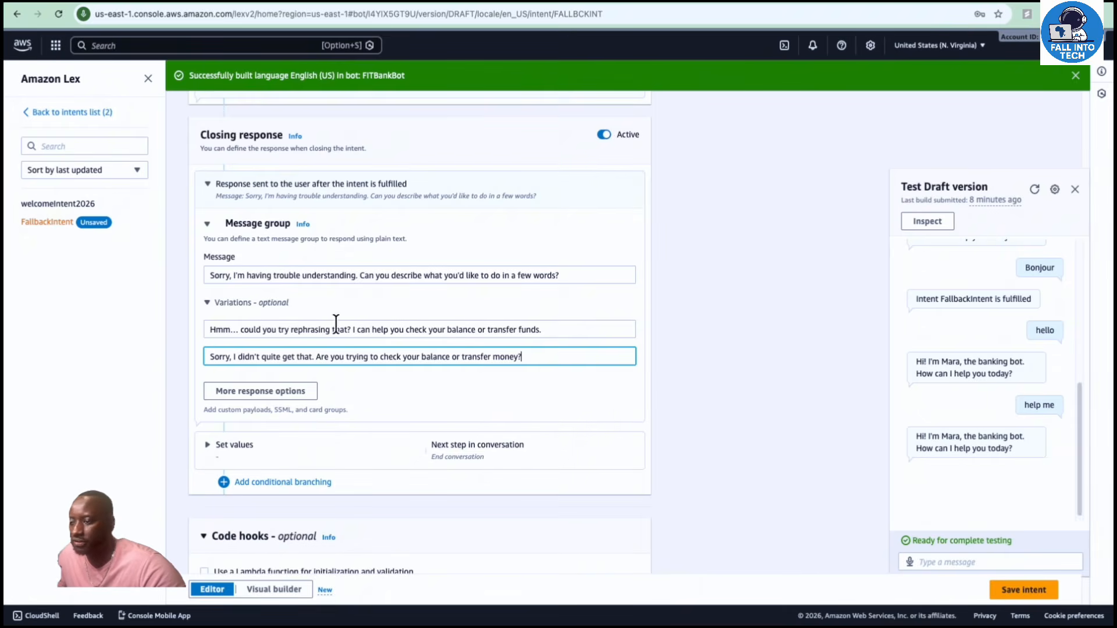
{"action": "scroll", "coordinate": [357, 349], "scroll_direction": "down", "scroll_amount": 3}
{"action": "scroll", "coordinate": [360, 344], "scroll_direction": "down", "scroll_amount": 1}
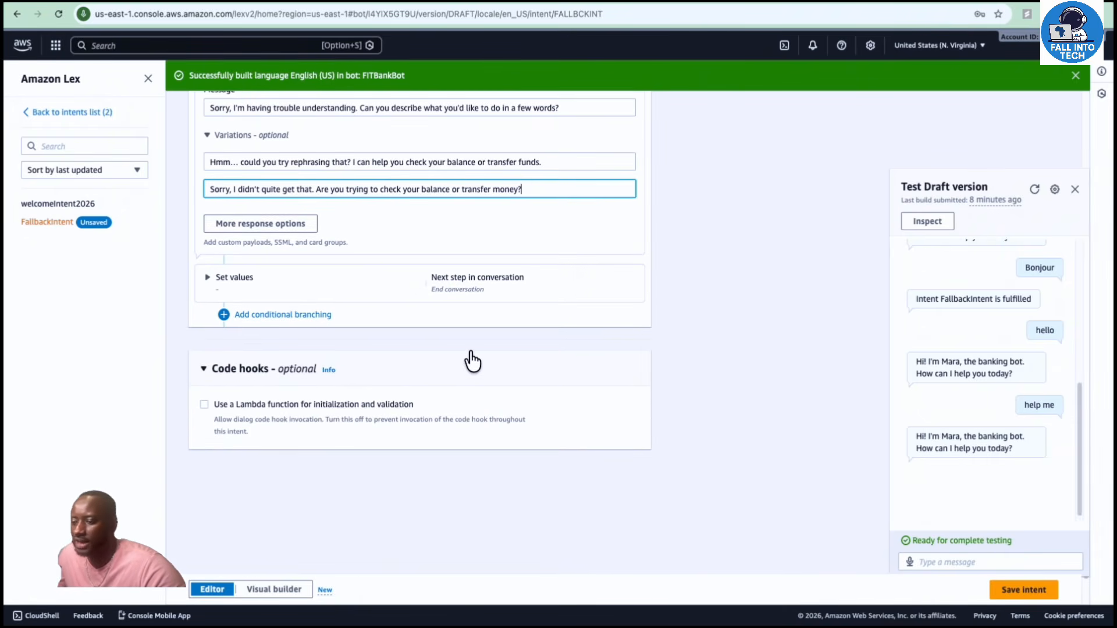
{"action": "left_click", "coordinate": [1029, 595]}
{"action": "scroll", "coordinate": [964, 483], "scroll_direction": "up", "scroll_amount": 5}
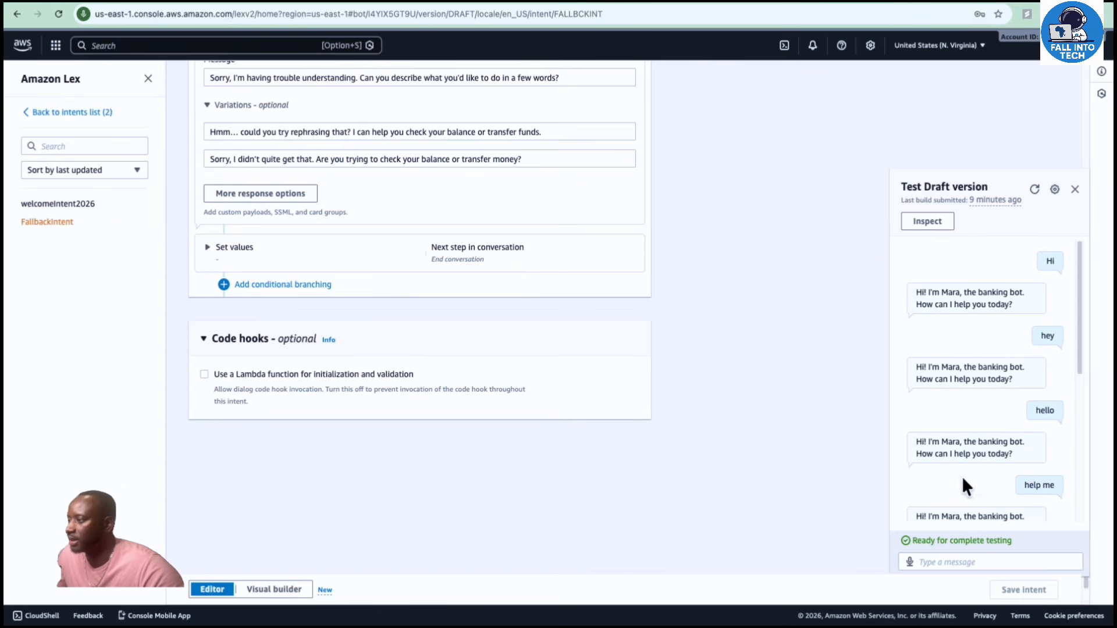
Step: Close the previous test conversation and rebuild the English (US) draft version of FITBankBot
{"action": "scroll", "coordinate": [809, 473], "scroll_direction": "up", "scroll_amount": 20}
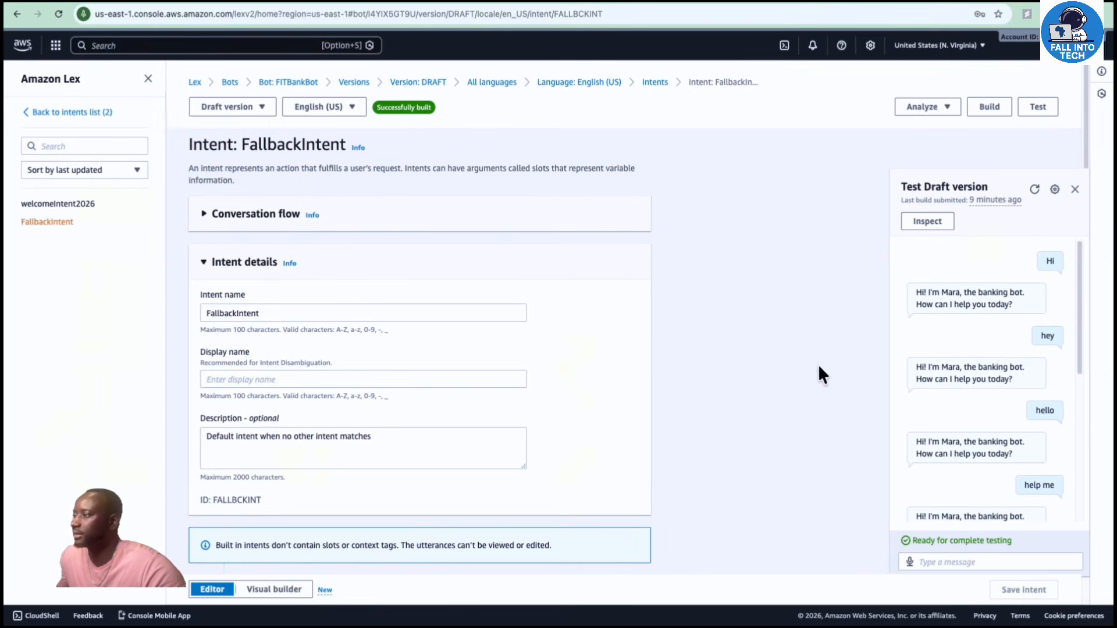
{"action": "left_click", "coordinate": [1075, 190]}
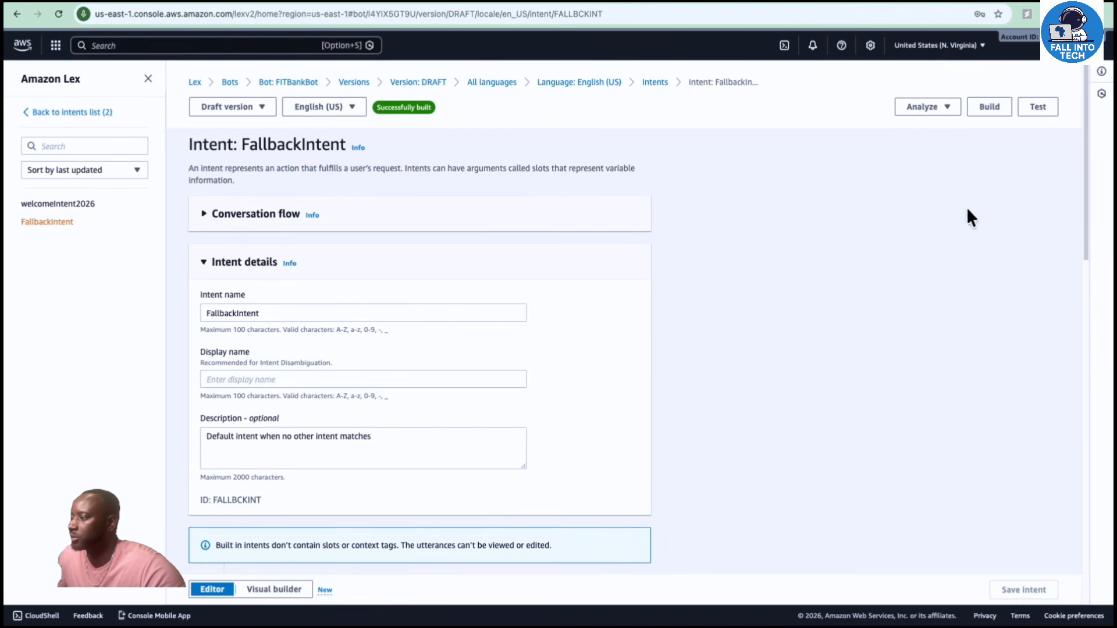
{"action": "left_click", "coordinate": [990, 108]}
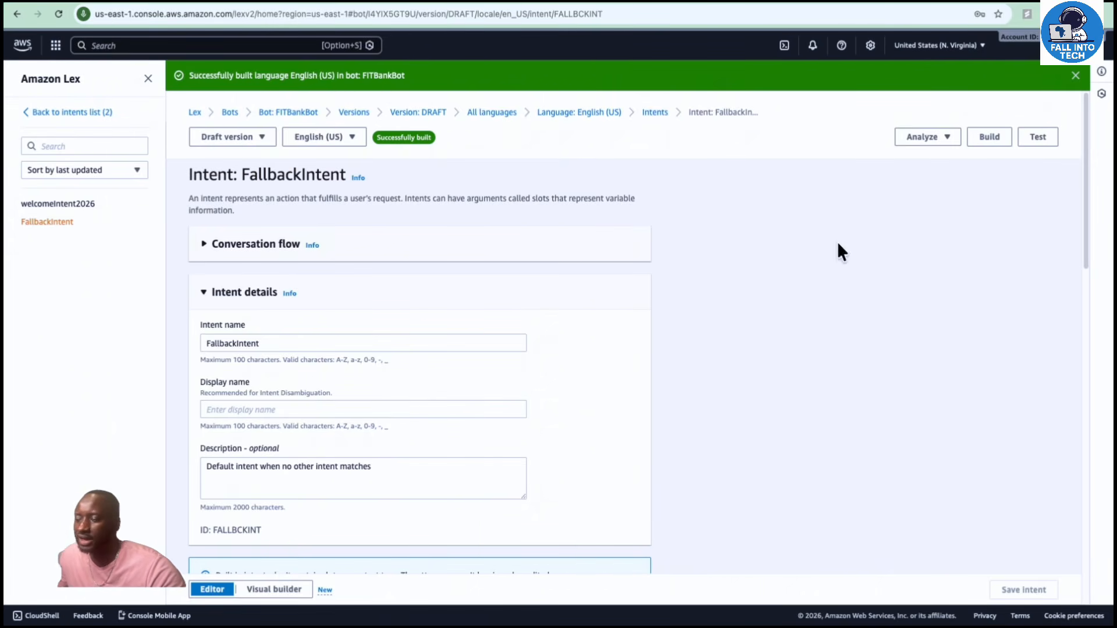
Step: Test the rebuilt bot's welcome intent by sending it the messages "hello", "hi" and "greetings"
{"action": "left_click", "coordinate": [1037, 140]}
{"action": "left_click", "coordinate": [933, 564]}
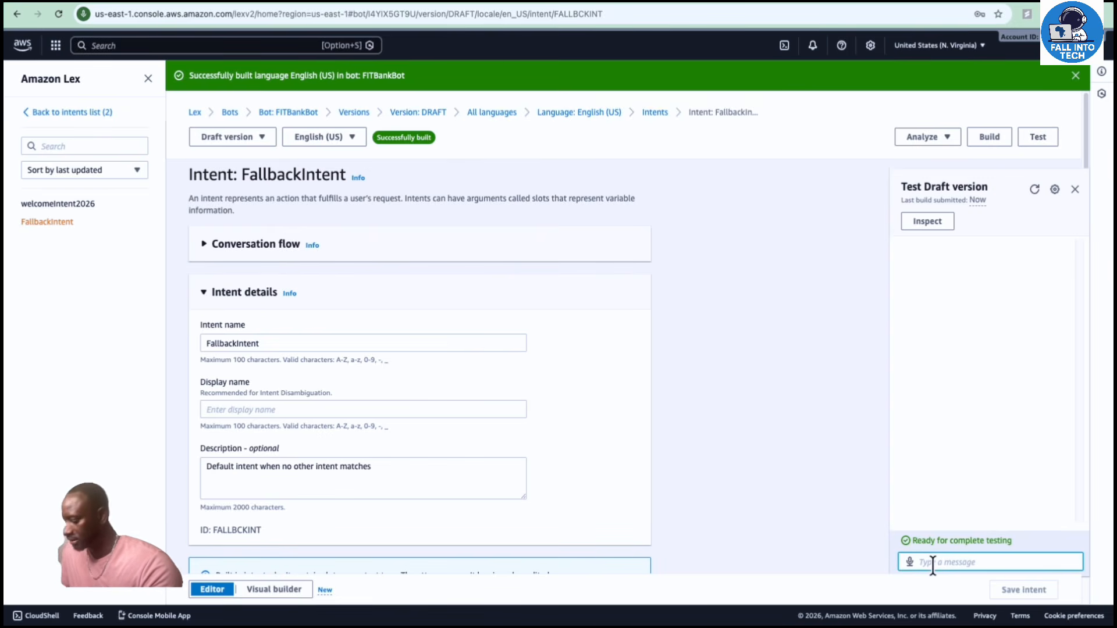
{"action": "type", "text": "hello"}
{"action": "key", "text": "Return"}
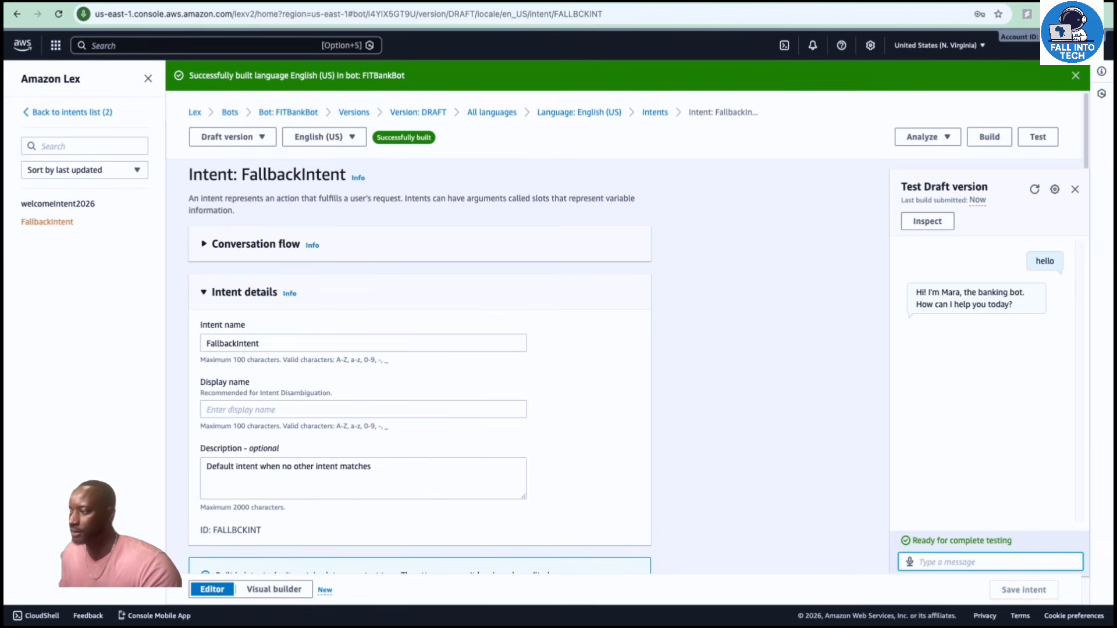
{"action": "type", "text": "hi"}
{"action": "key", "text": "Return"}
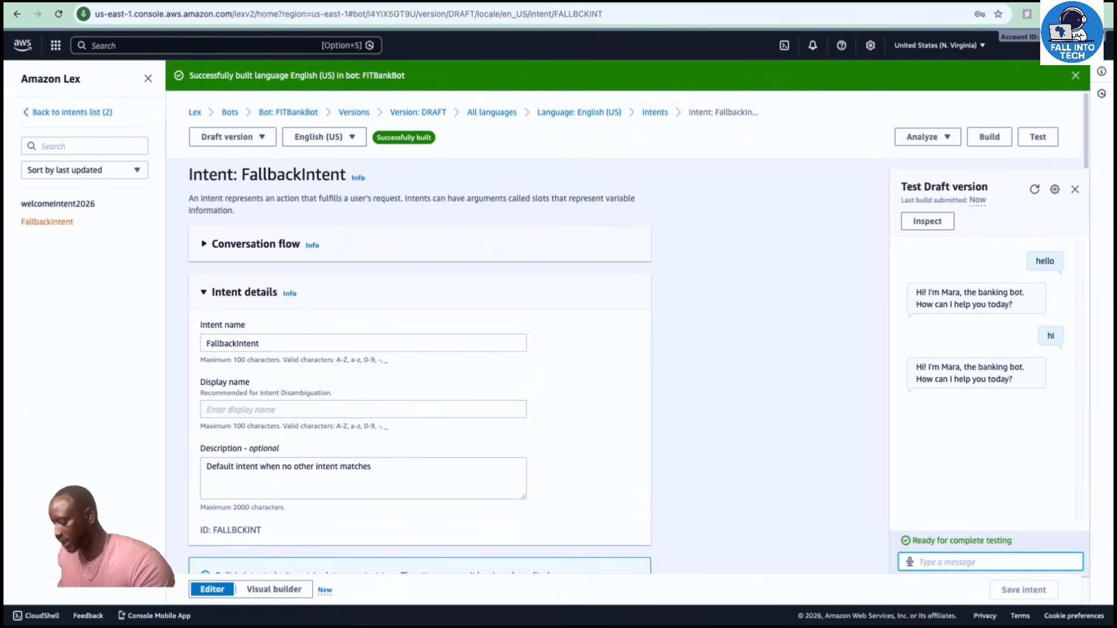
{"action": "type", "text": "greet"}
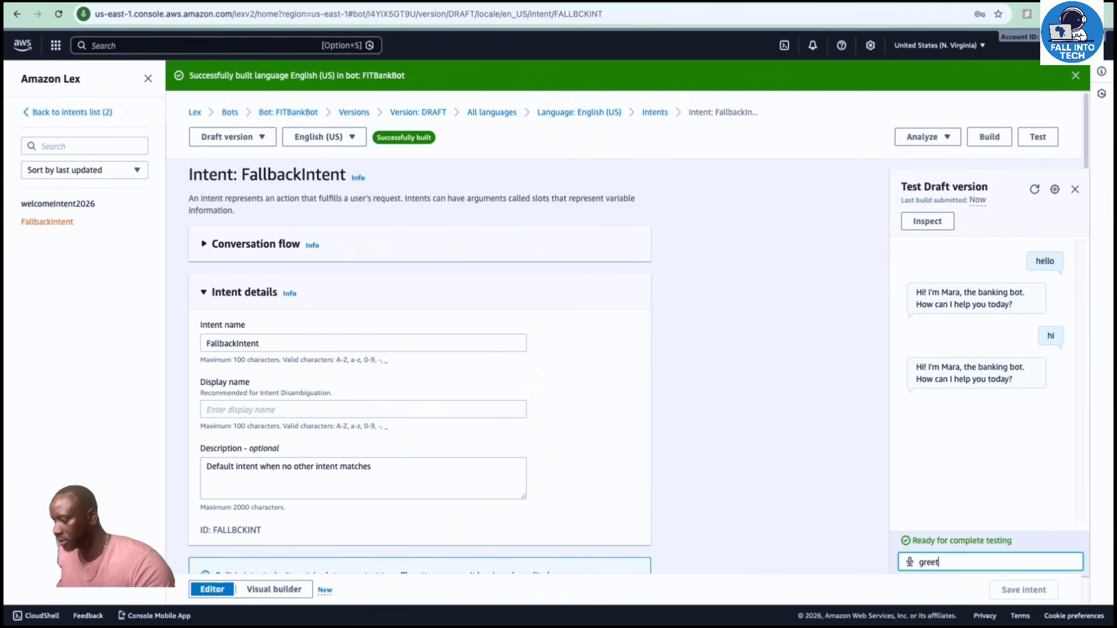
{"action": "type", "text": "ings"}
{"action": "key", "text": "Return"}
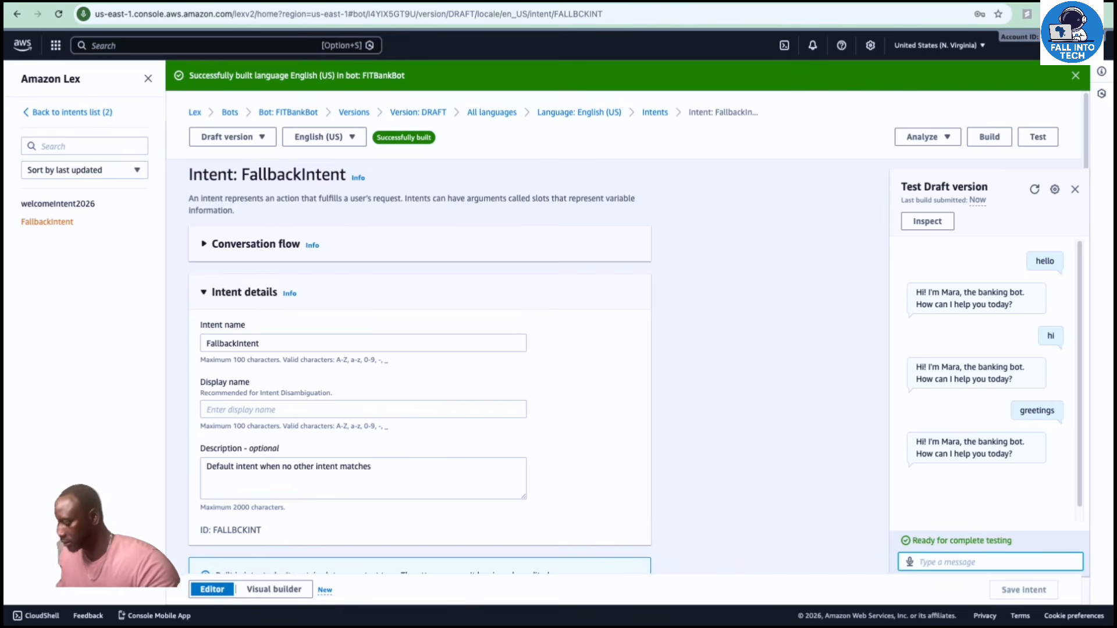
Step: Test the bot's fallback intent by sending "Comment tu va?", "ciao" and a spoken non-English message
{"action": "type", "text": "Comment"}
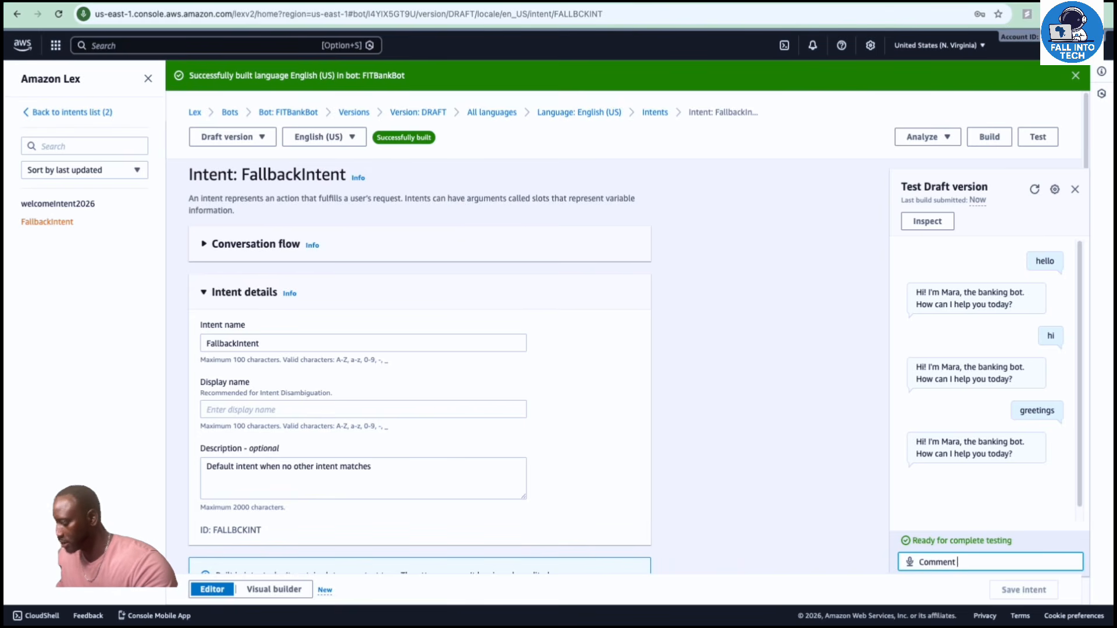
{"action": "type", "text": " tu va"}
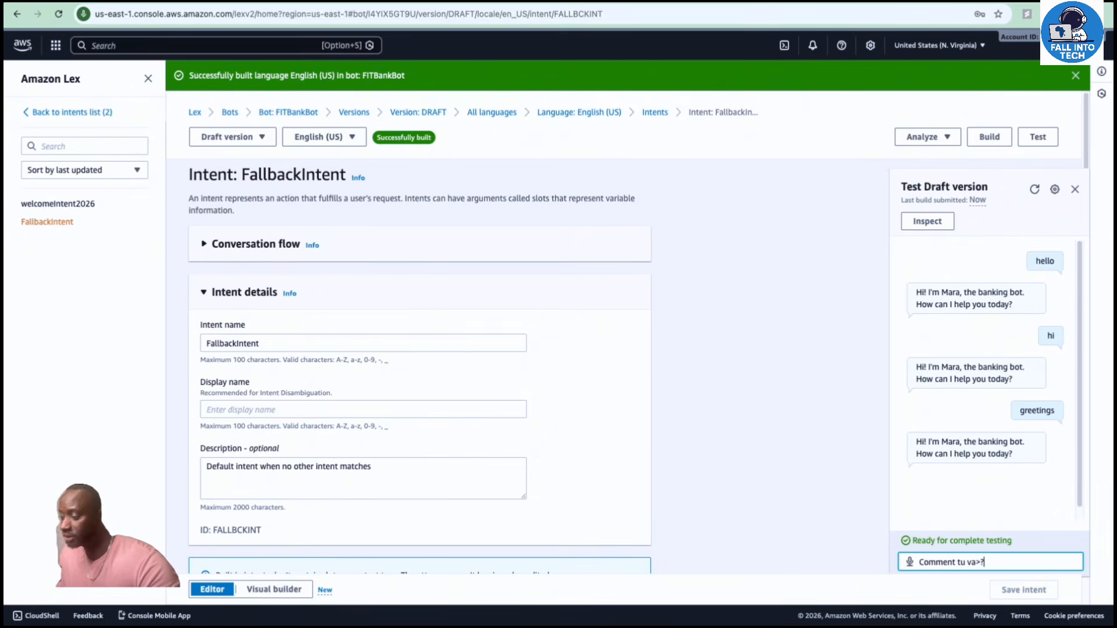
{"action": "type", "text": "?"}
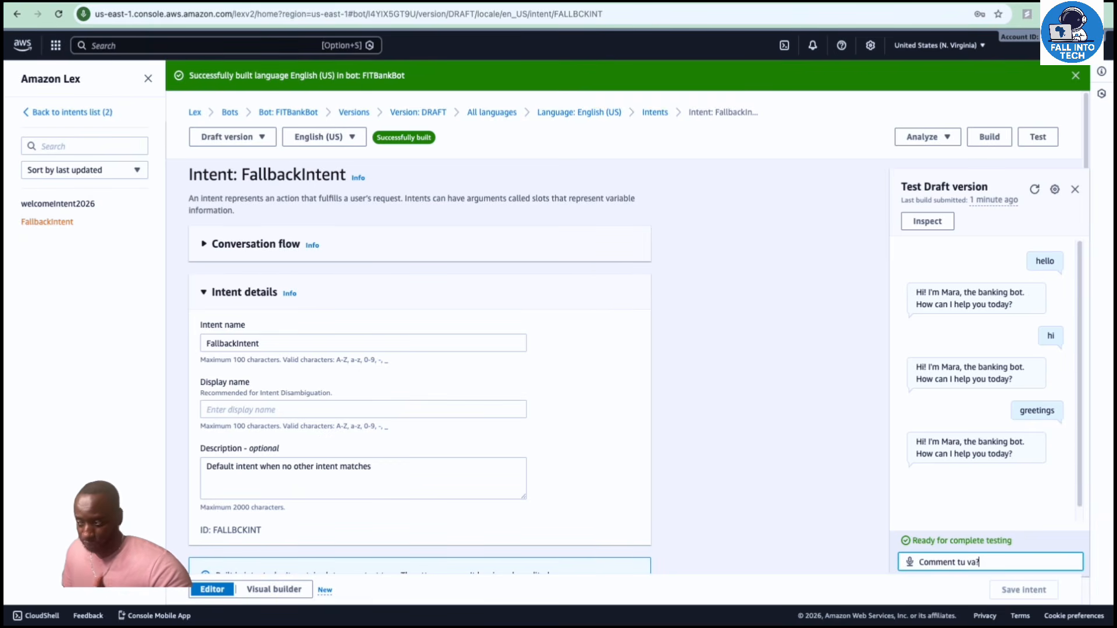
{"action": "key", "text": "Return"}
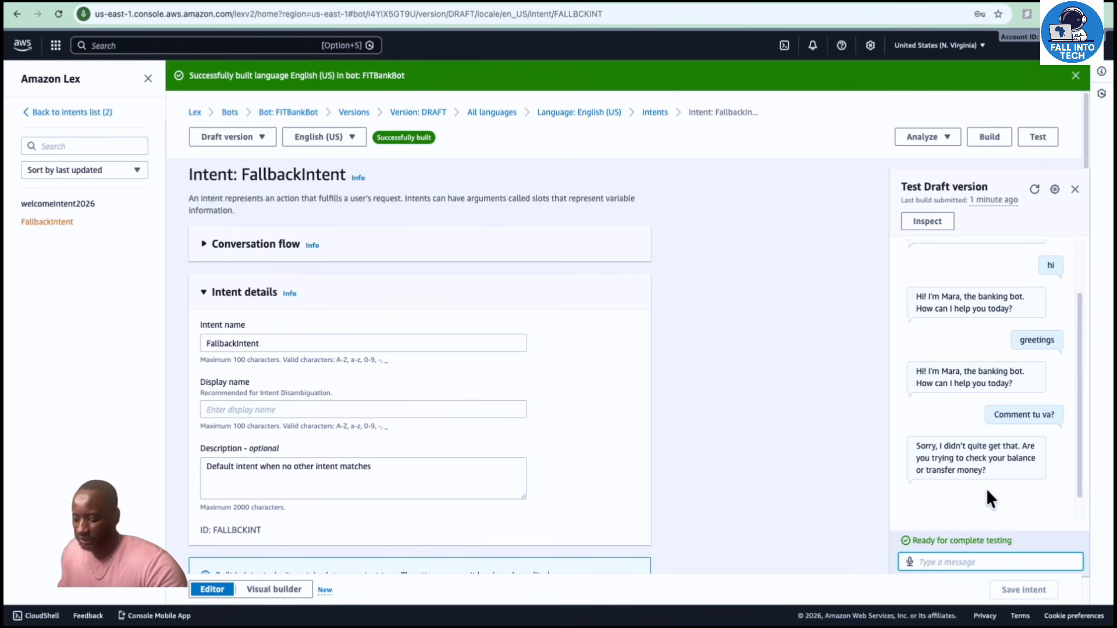
{"action": "type", "text": "ciao"}
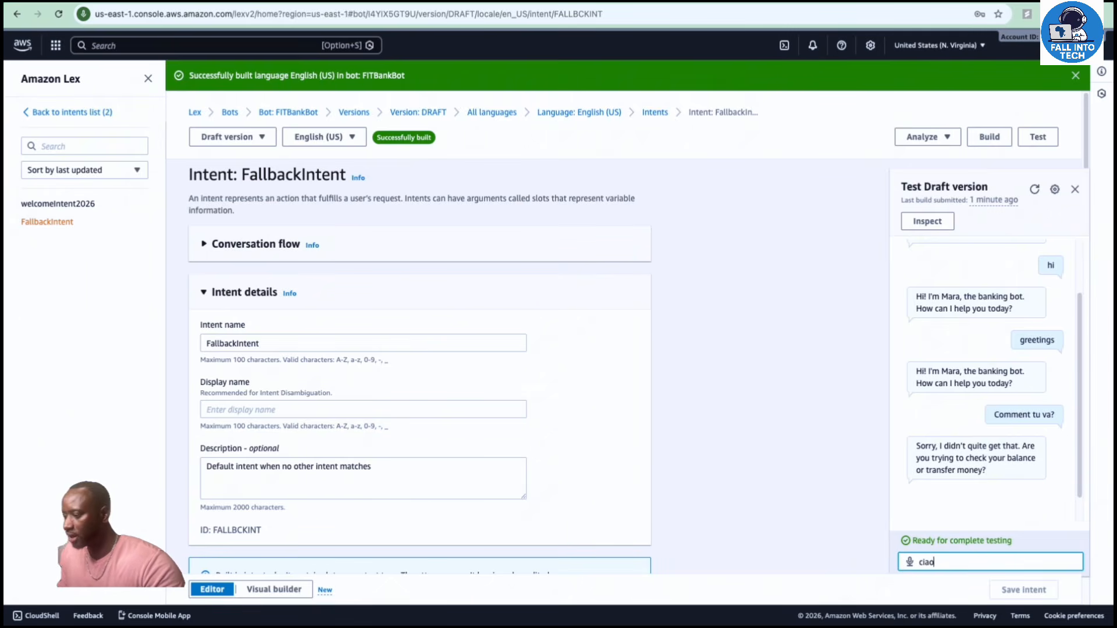
{"action": "key", "text": "Return"}
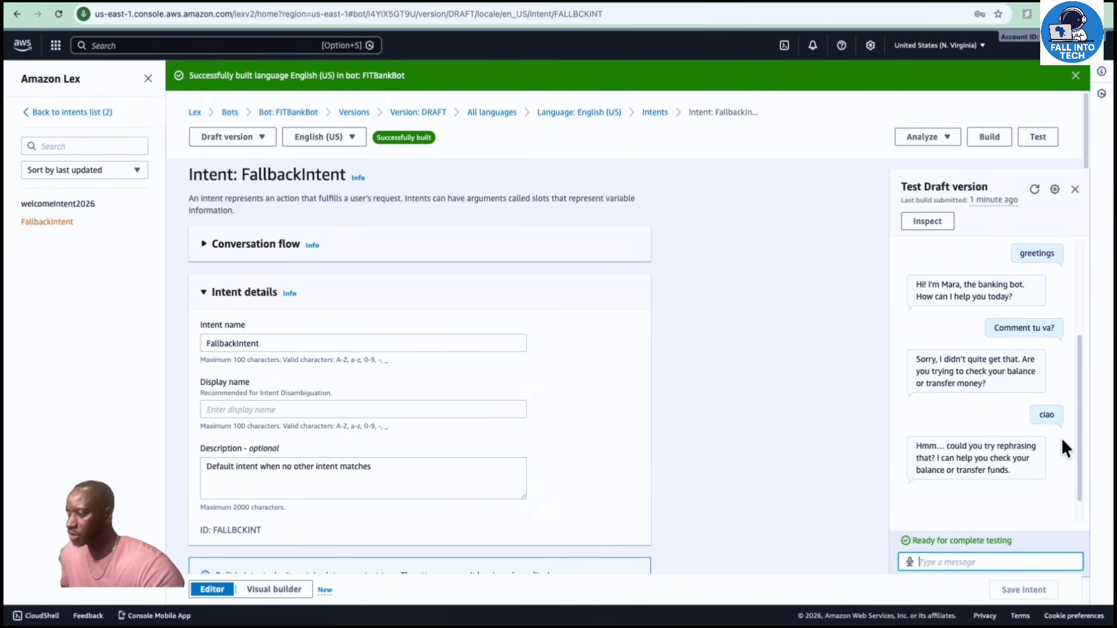
{"action": "left_click", "coordinate": [909, 562]}
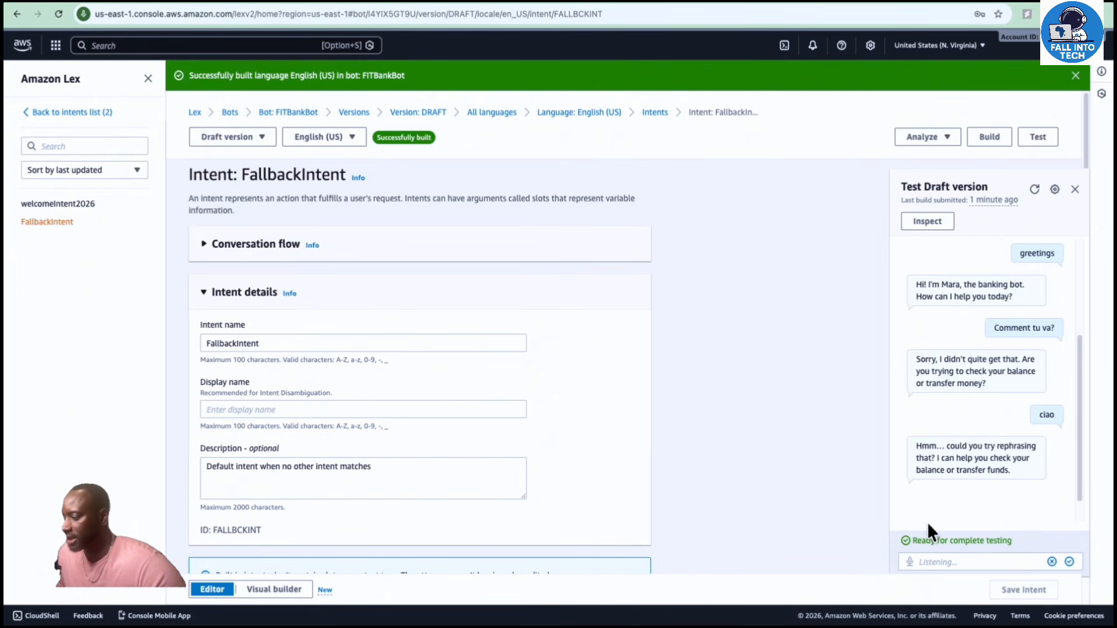
{"action": "left_click", "coordinate": [1069, 562]}
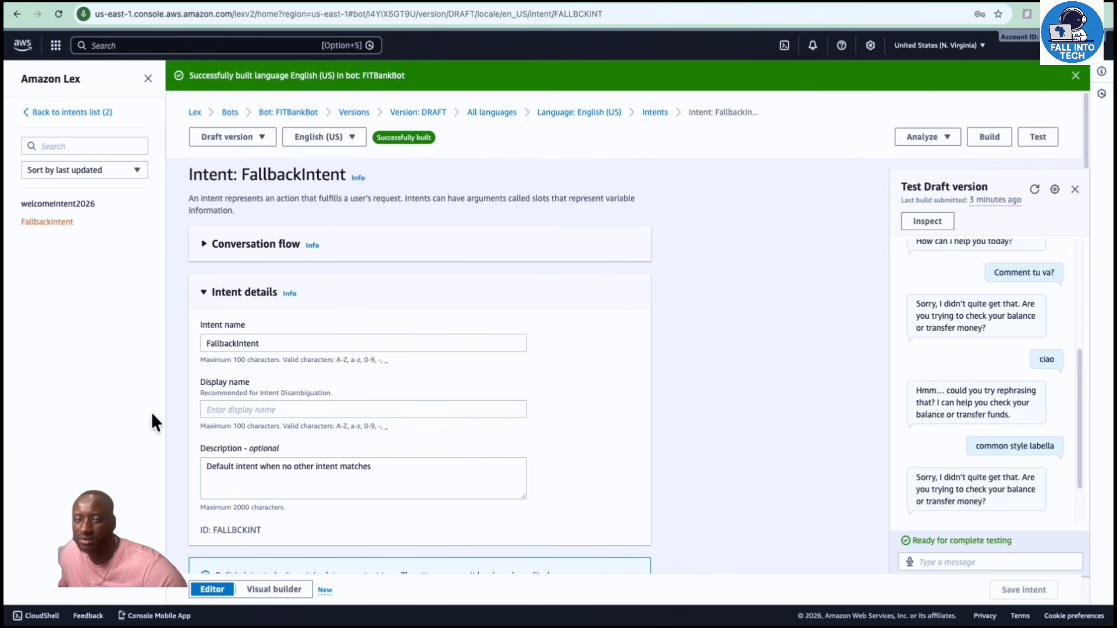
Step: Return to the list of bots and permanently delete FITBankBot, confirming the deletion
{"action": "left_click", "coordinate": [229, 112]}
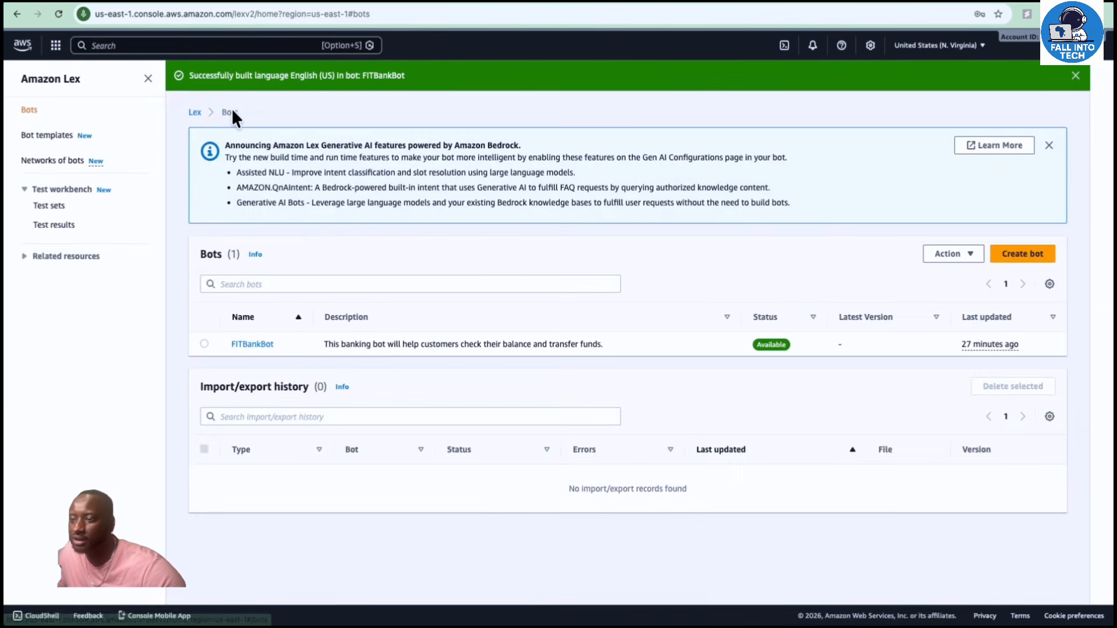
{"action": "left_click", "coordinate": [211, 342]}
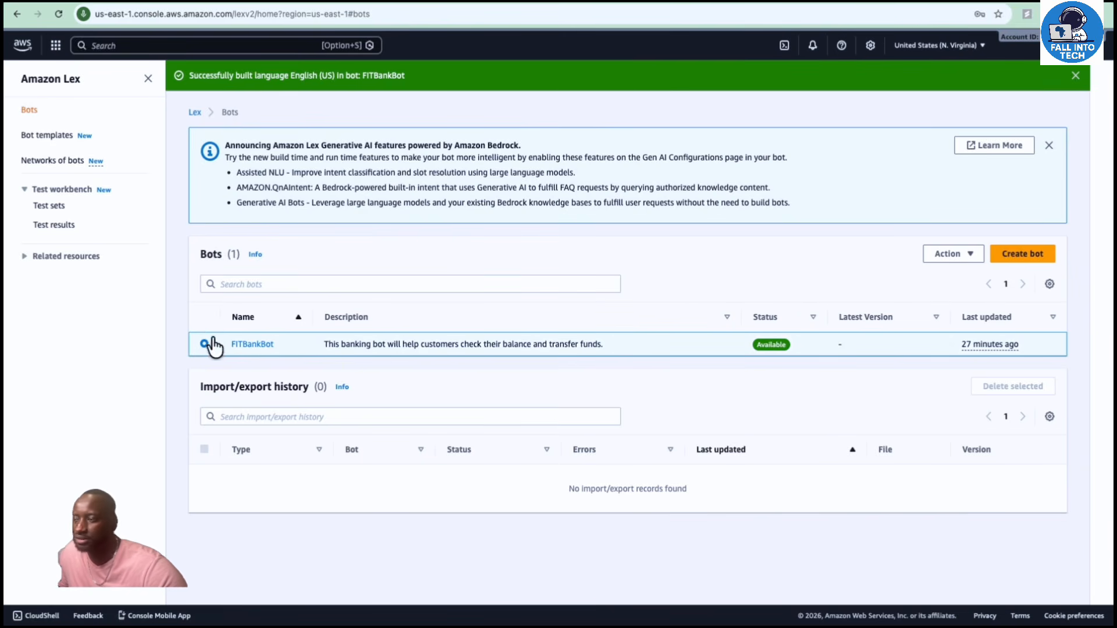
{"action": "left_click", "coordinate": [975, 259]}
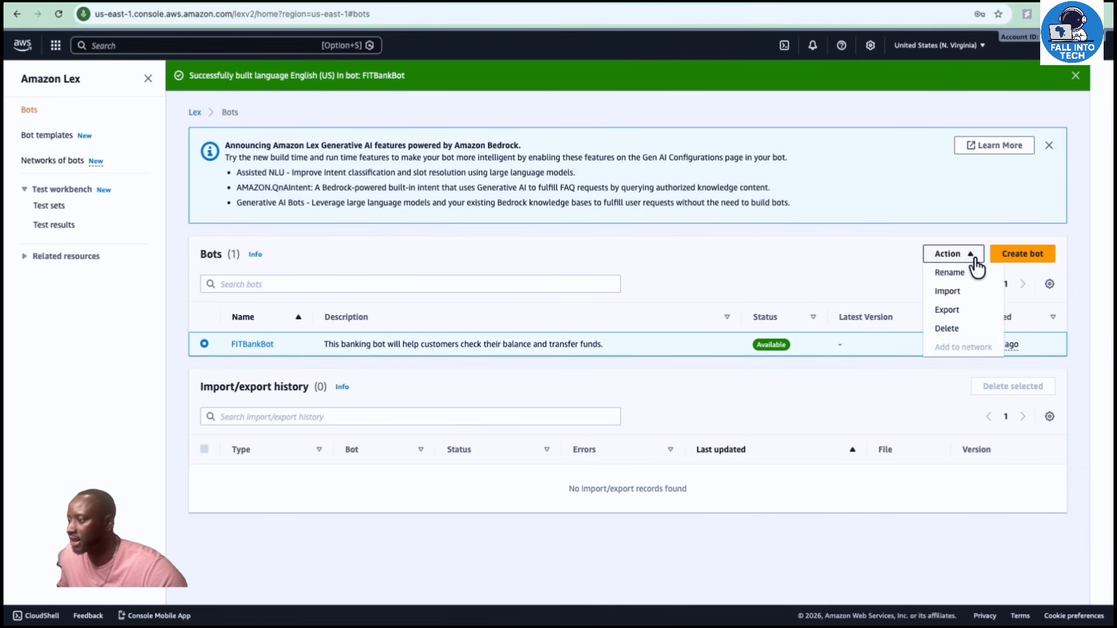
{"action": "left_click", "coordinate": [949, 329]}
{"action": "left_click", "coordinate": [697, 392]}
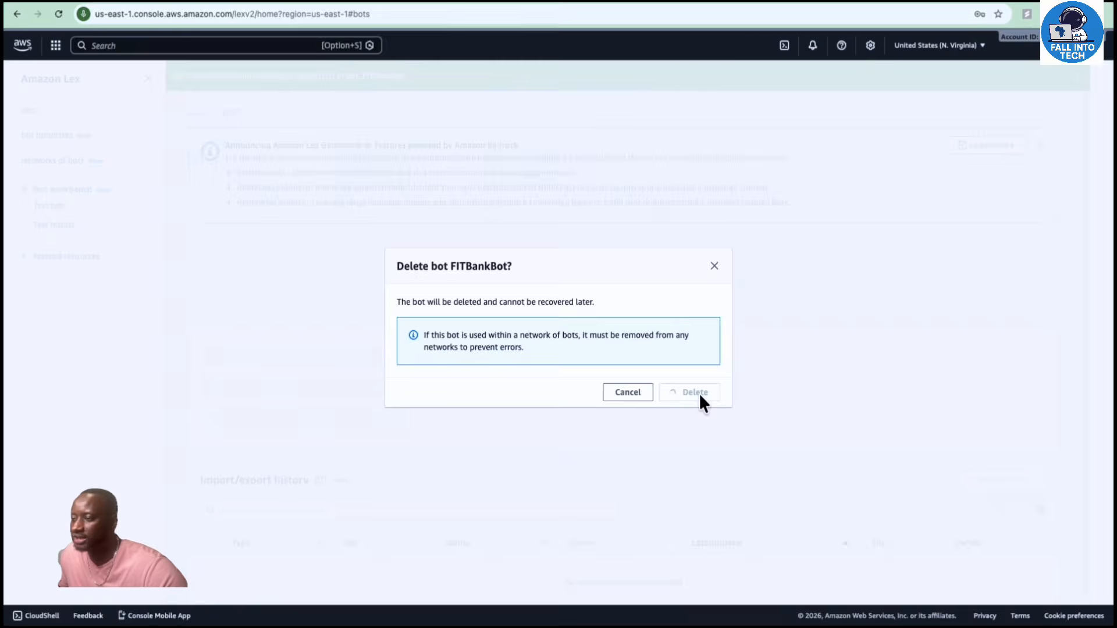